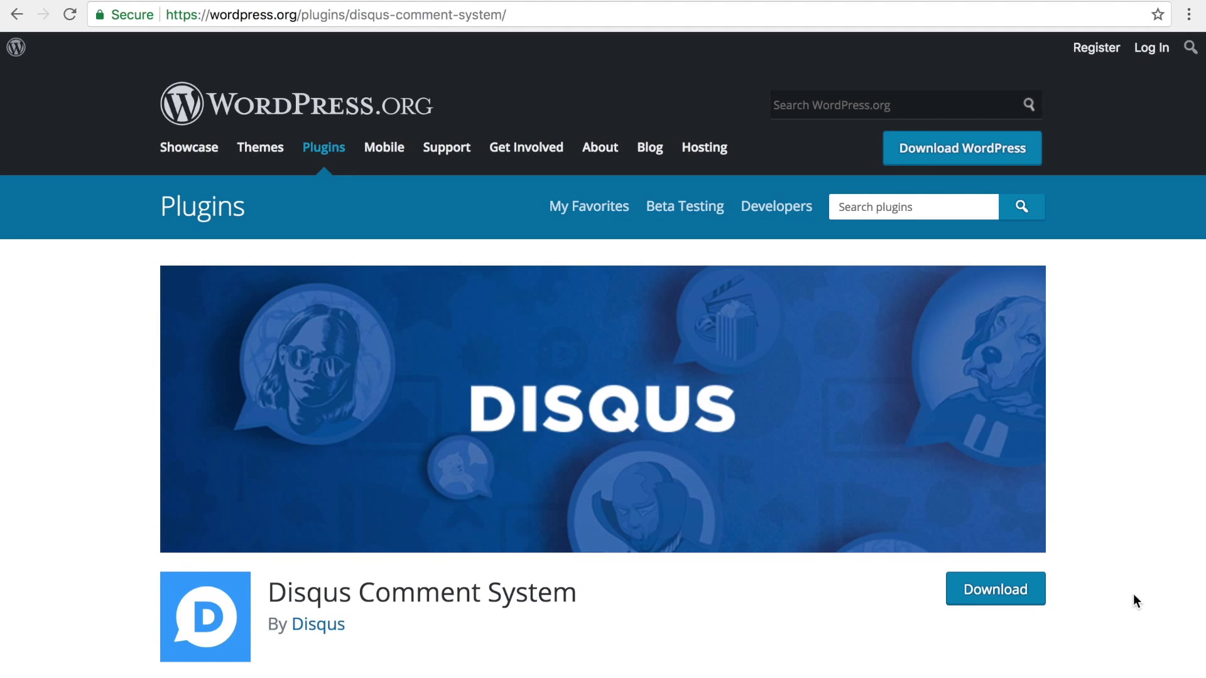
Scroll down the Disqus Comment System plugin page to its description and version 3.0.15 details
scroll(1133, 593, "down", 3)
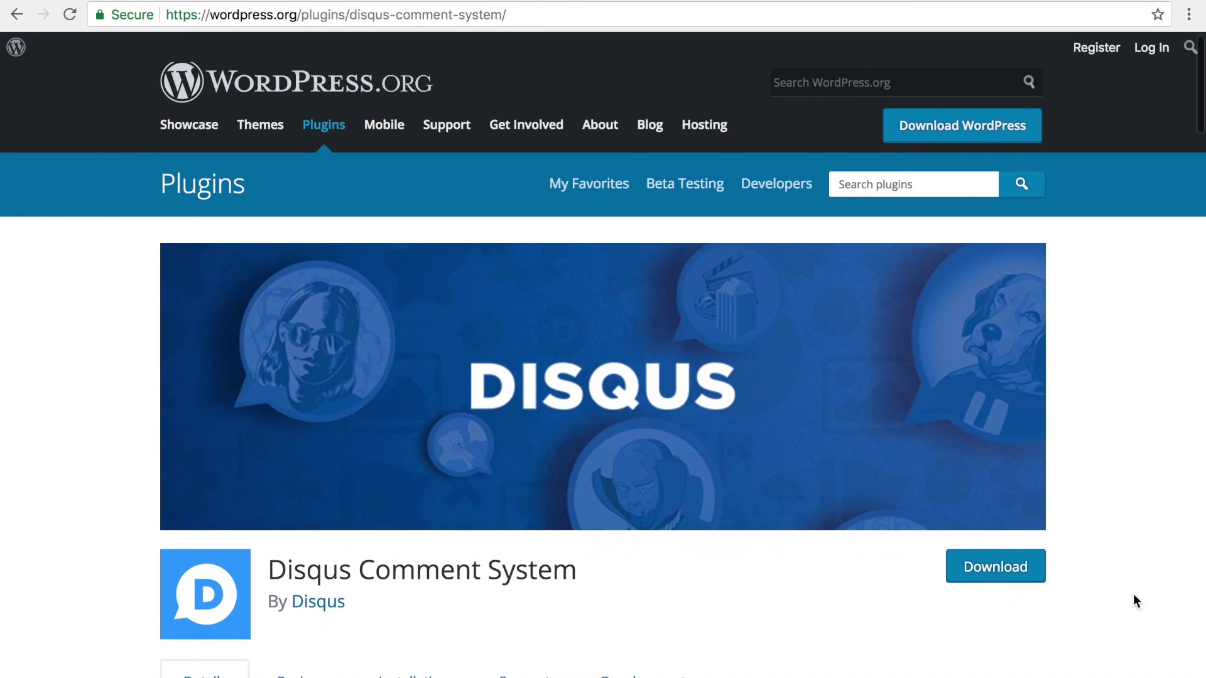
scroll(1133, 594, "down", 5)
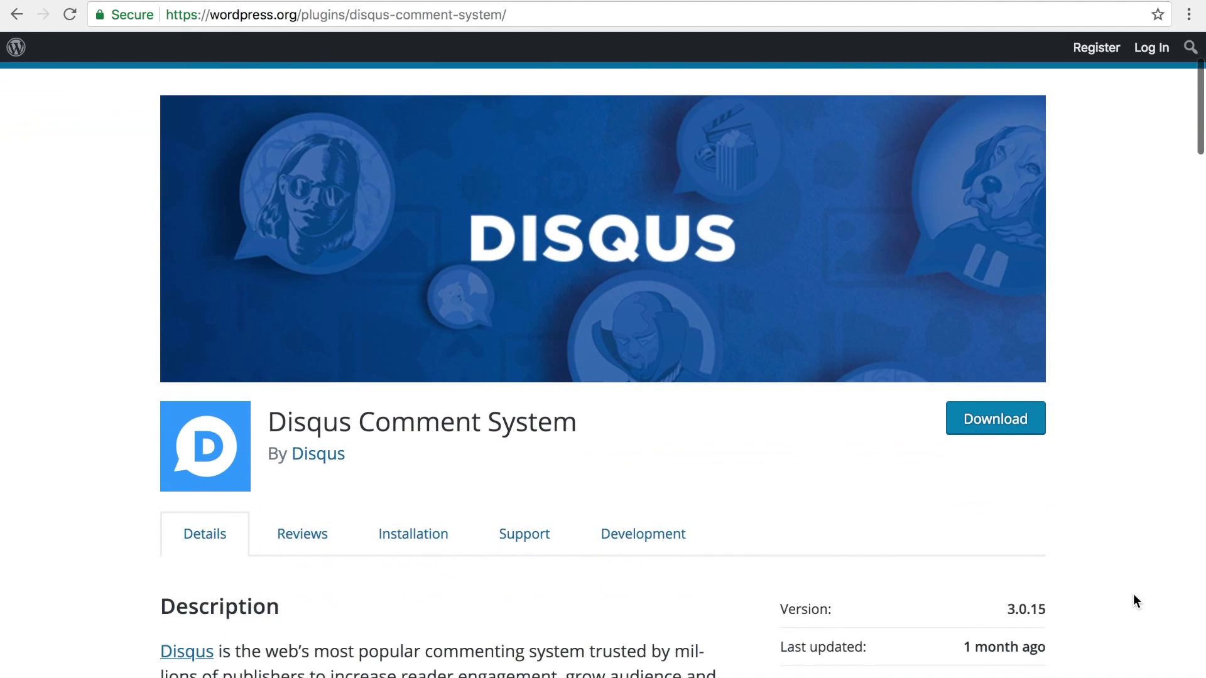
scroll(1132, 594, "down", 3)
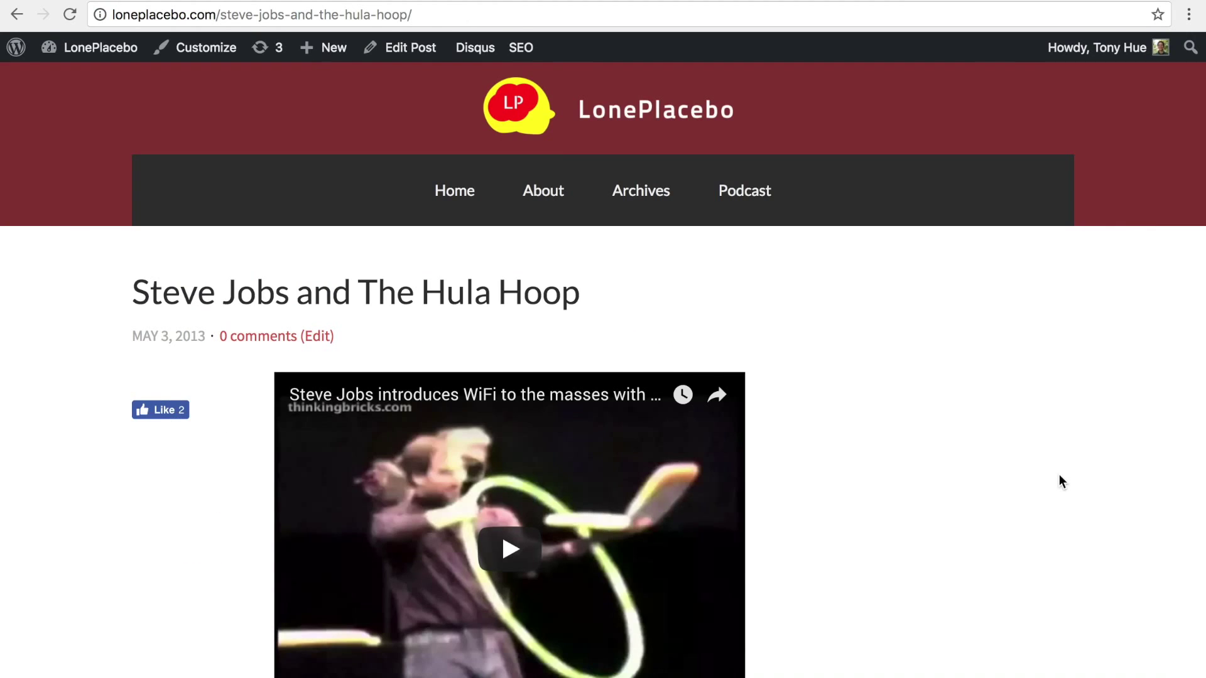
Scroll the Steve Jobs and The Hula Hoop post down and click into its Leave a Reply comment box
scroll(1060, 476, "down", 10)
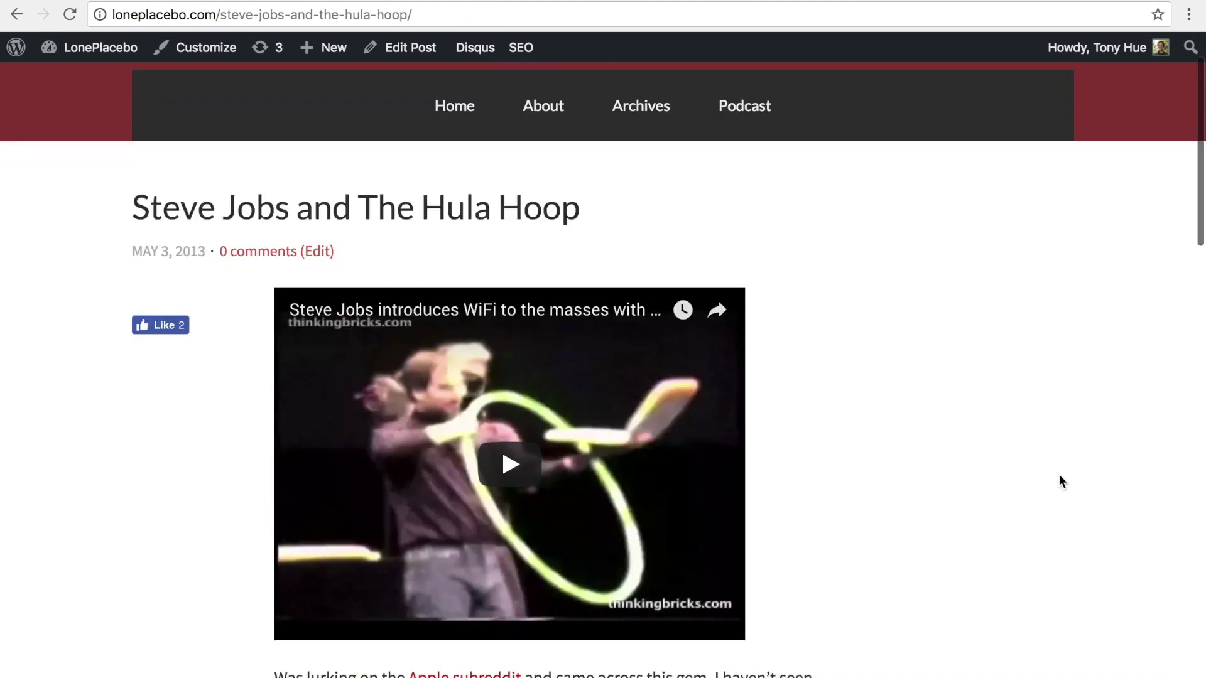
scroll(1059, 474, "down", 15)
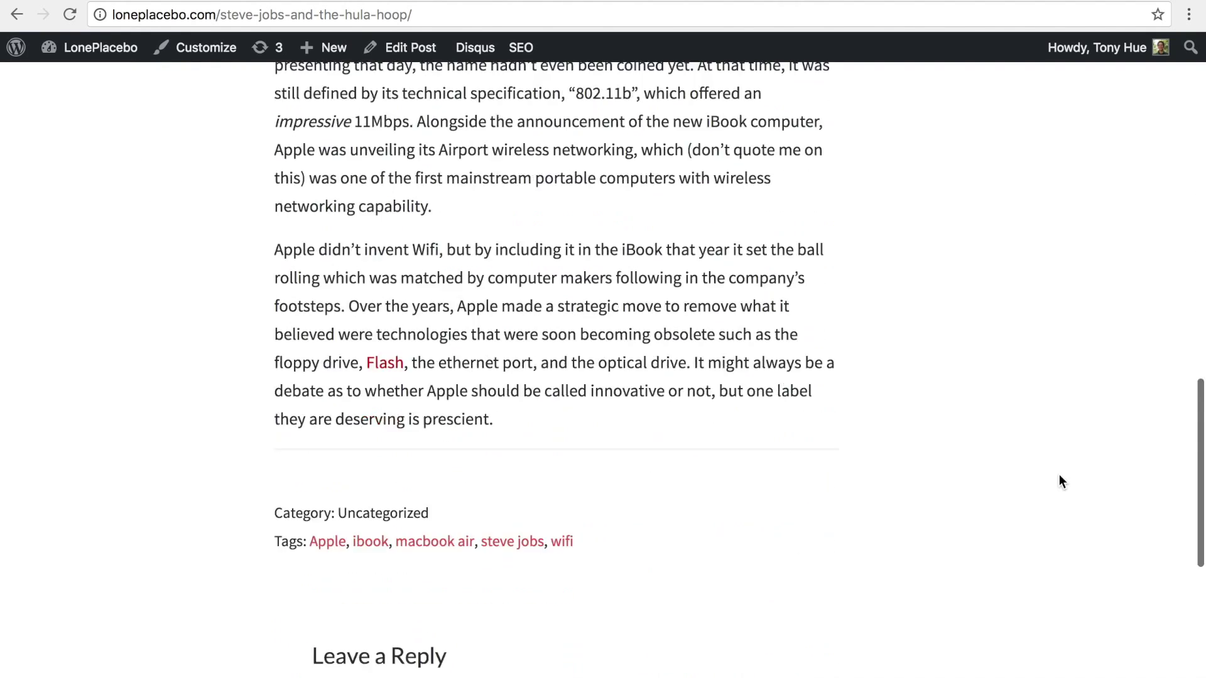
left_click(778, 445)
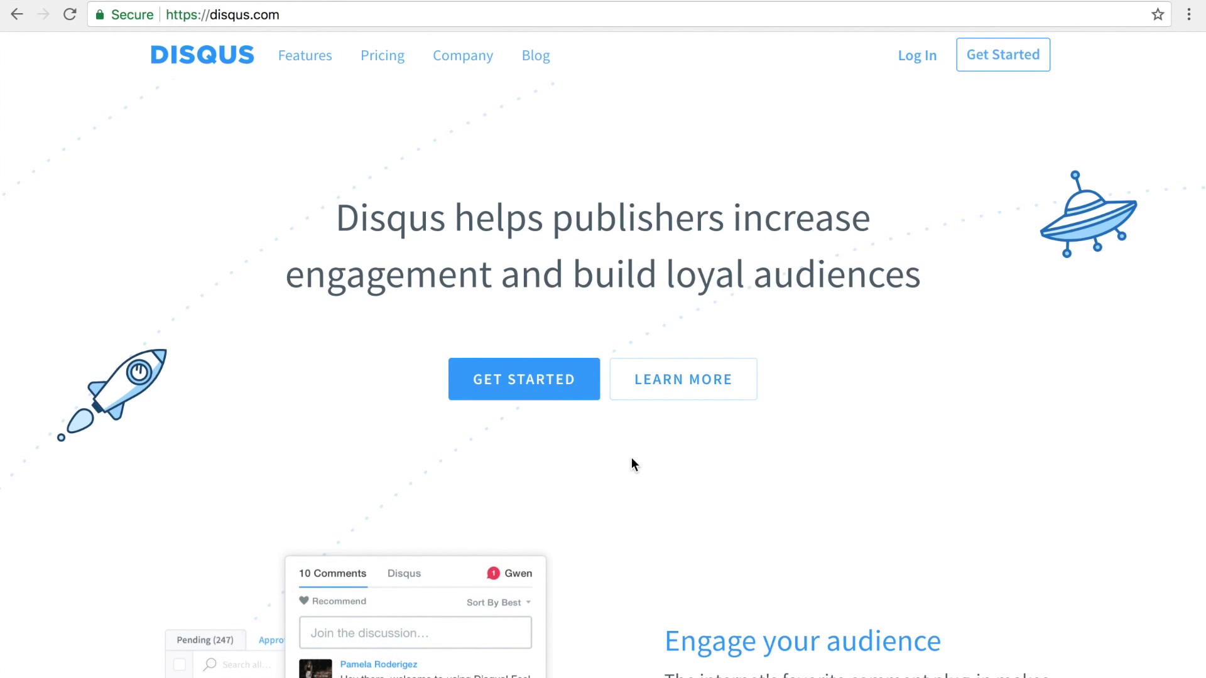
Sign up for a Disqus account with the user's full name, e-mail address and password
left_click(586, 397)
type("Bruce Wayne")
key("Tab")
key("Tab")
key("Return")
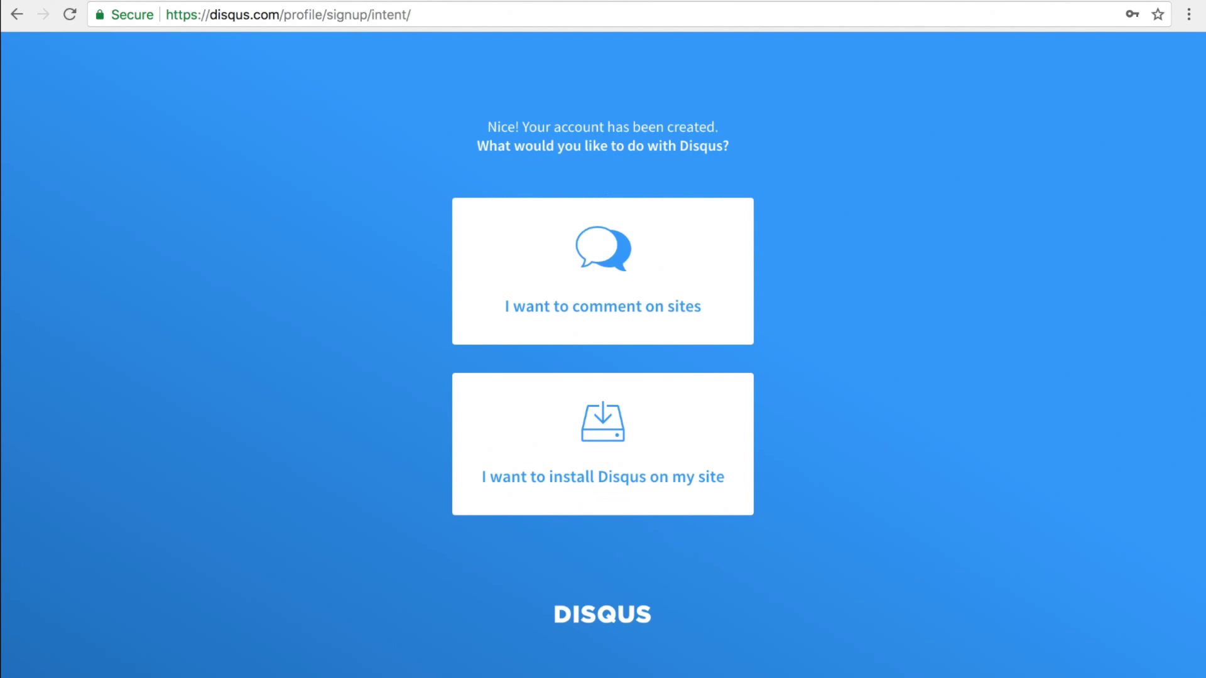
Create the Disqus site 'LonePlacebo Demo Test' with shortname loneplacebo-demo-test-1 and category Tech
left_click(586, 405)
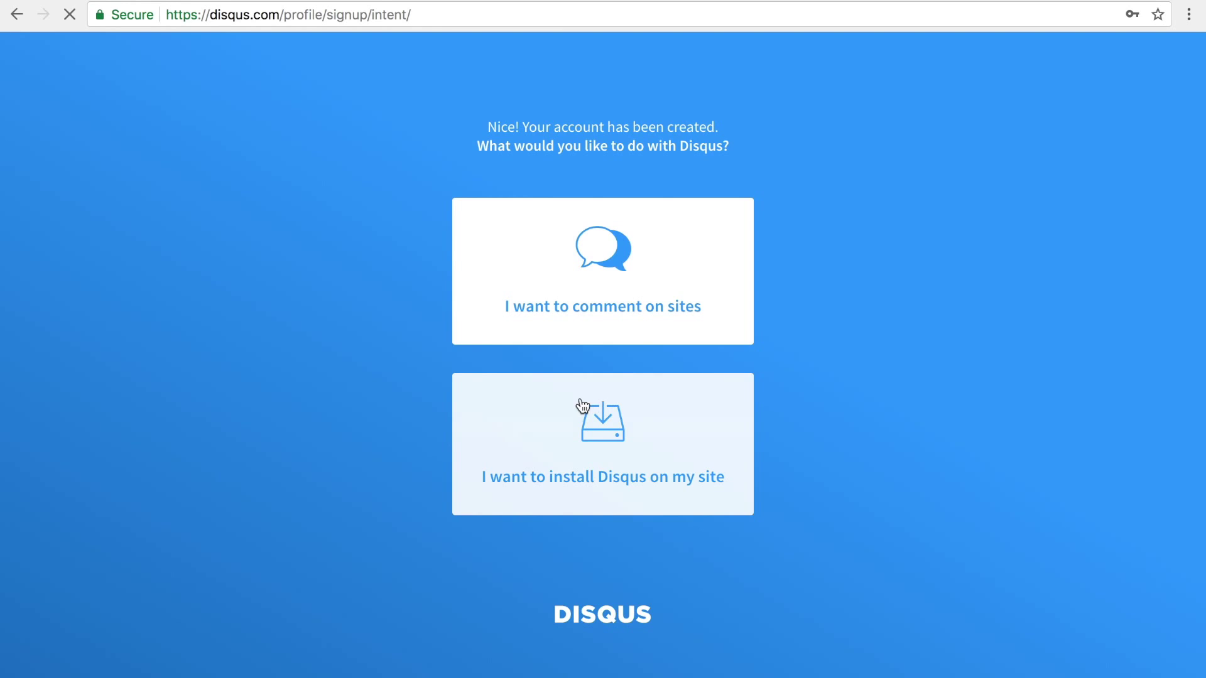
type("LonePlacebo Demo Test")
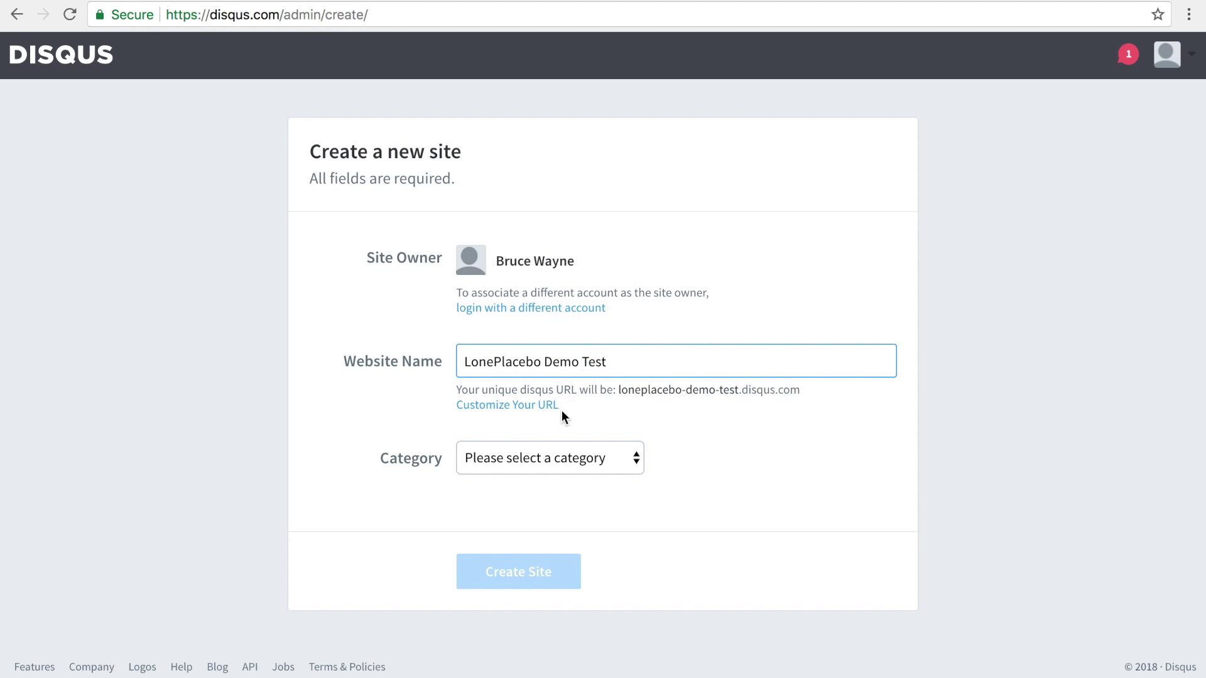
left_click(539, 405)
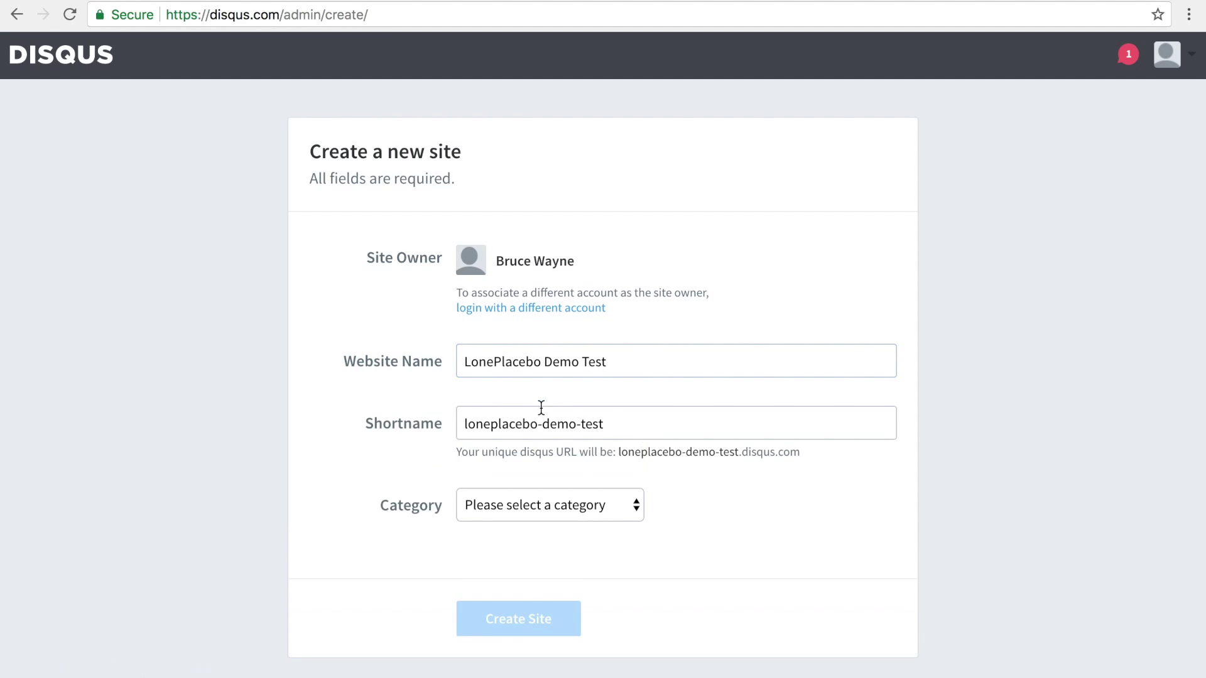
left_click(619, 425)
type("-1")
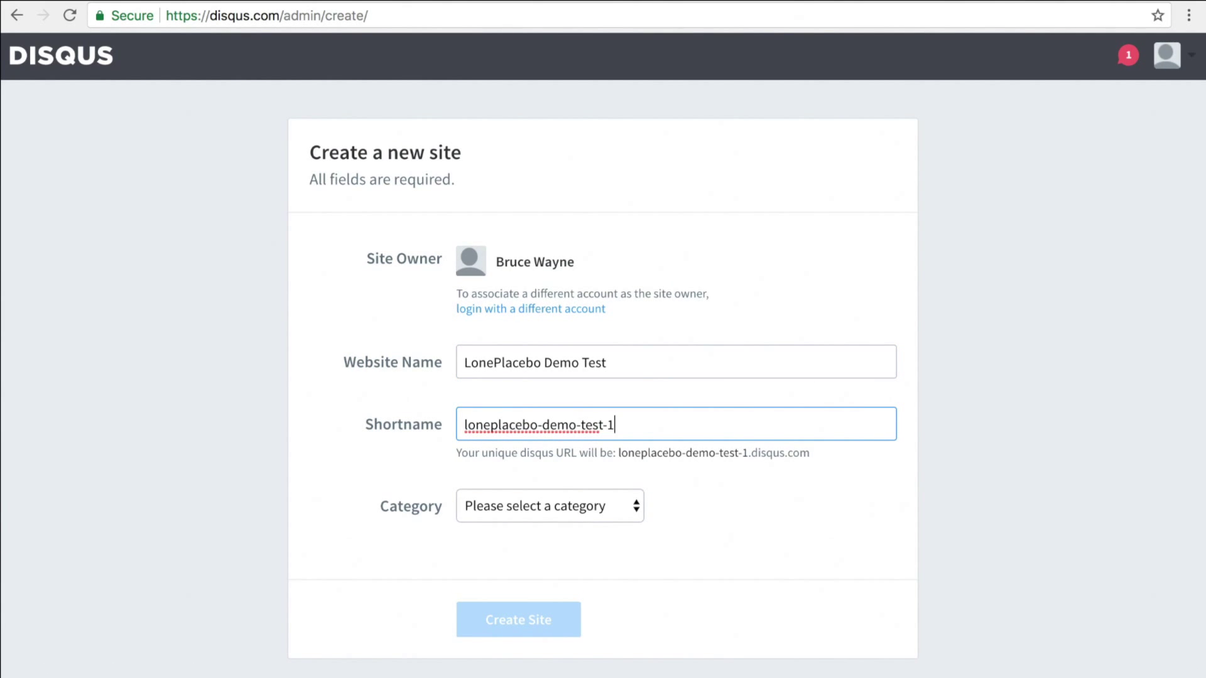
left_click(578, 512)
left_click(559, 659)
left_click(542, 635)
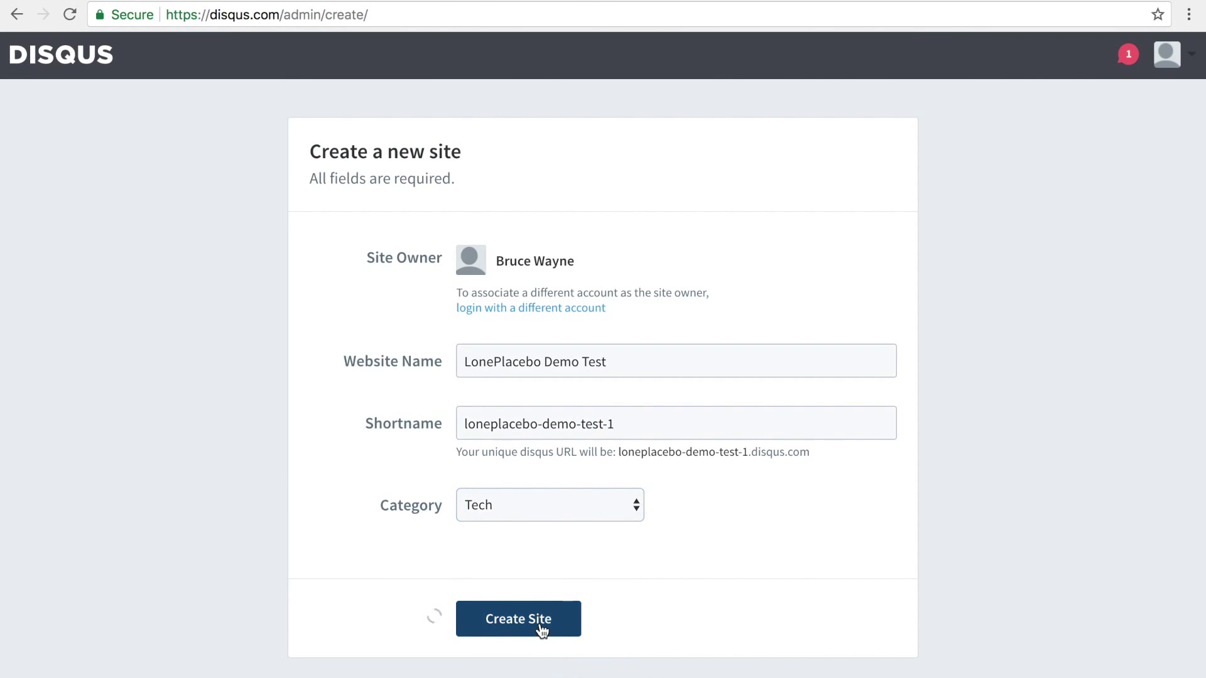
Subscribe the new site to the Free Disqus plan
scroll(542, 632, "down", 3)
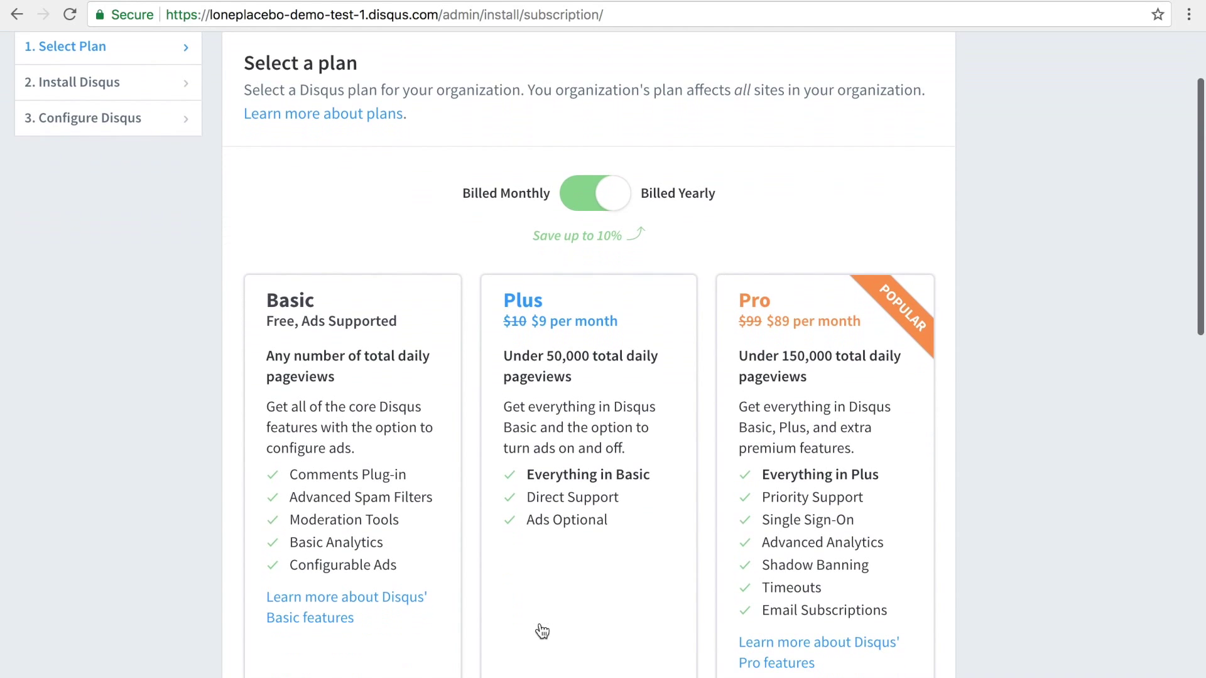
scroll(541, 631, "down", 3)
scroll(541, 631, "down", 2)
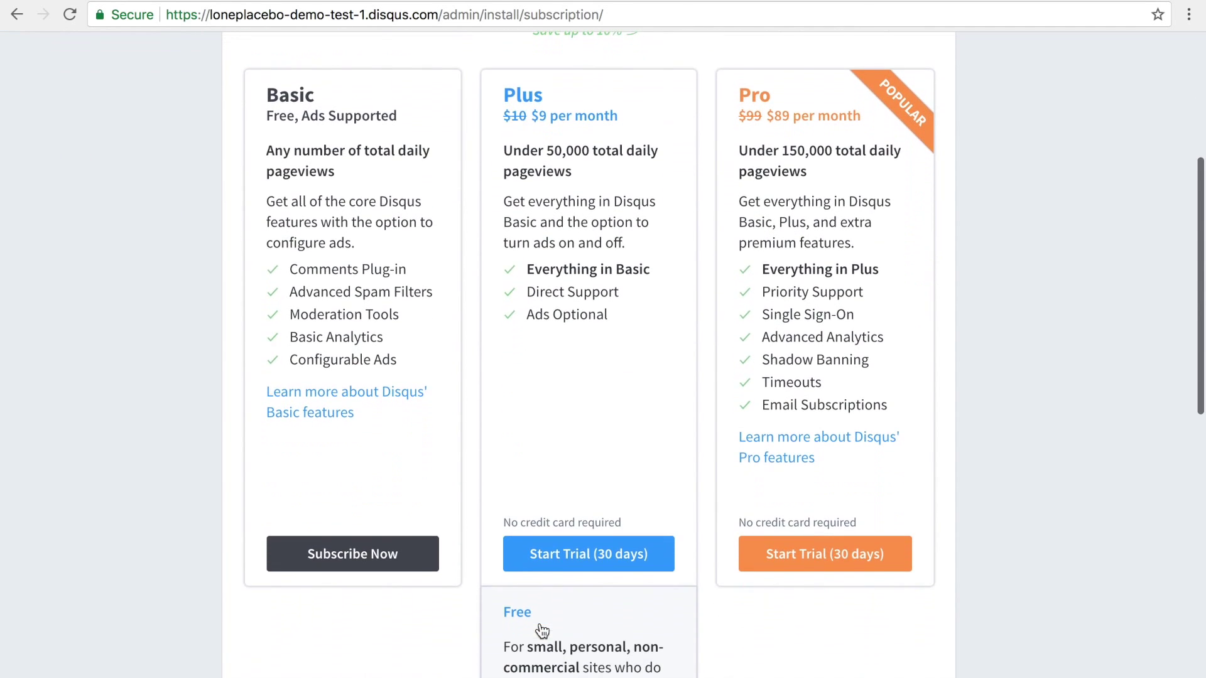
scroll(541, 631, "down", 4)
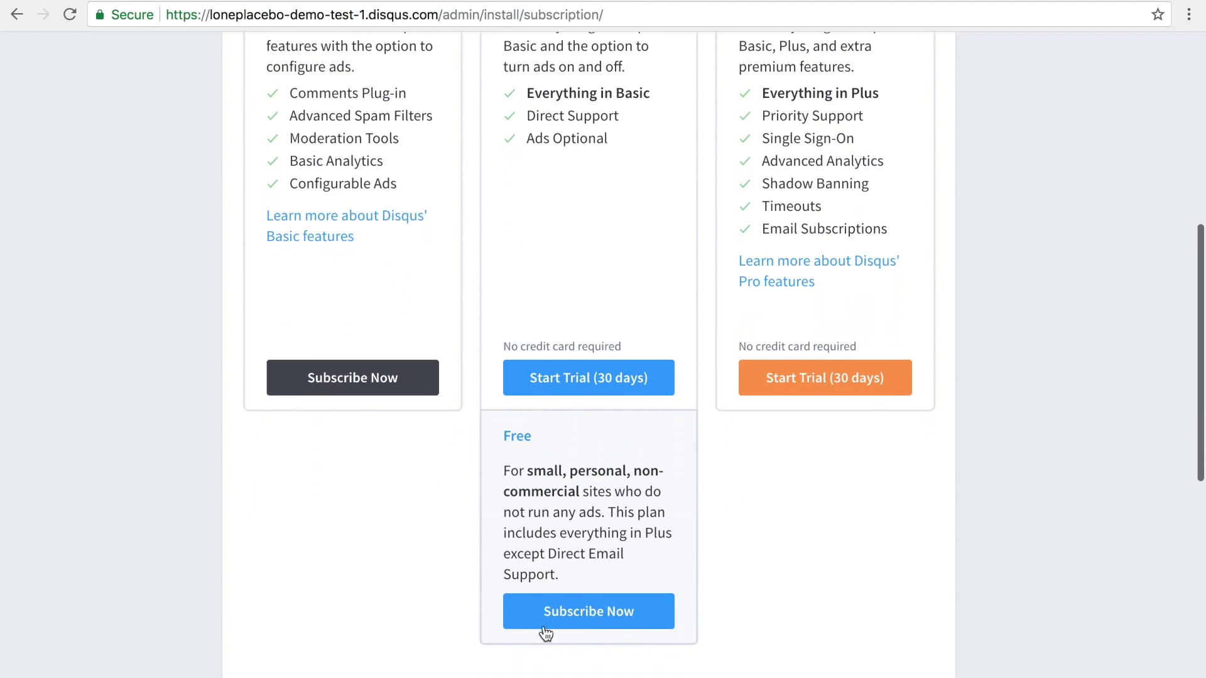
left_click(551, 644)
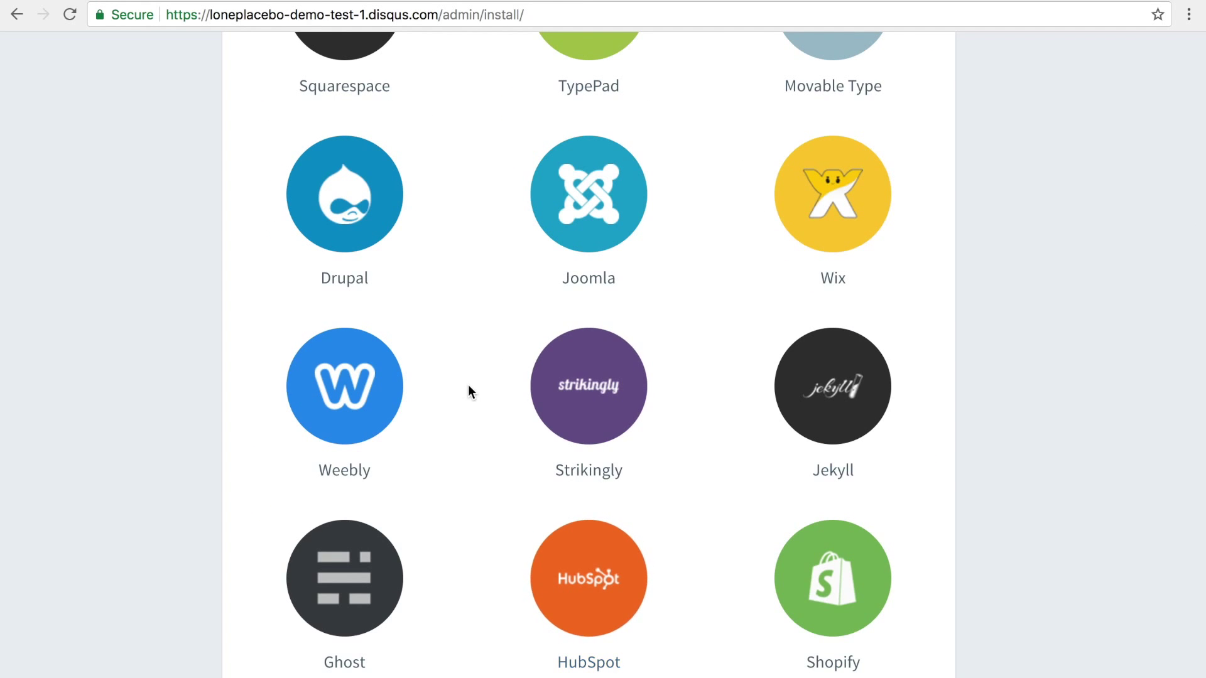
Choose WordPress as the platform to get the Disqus install instructions
scroll(468, 385, "up", 3)
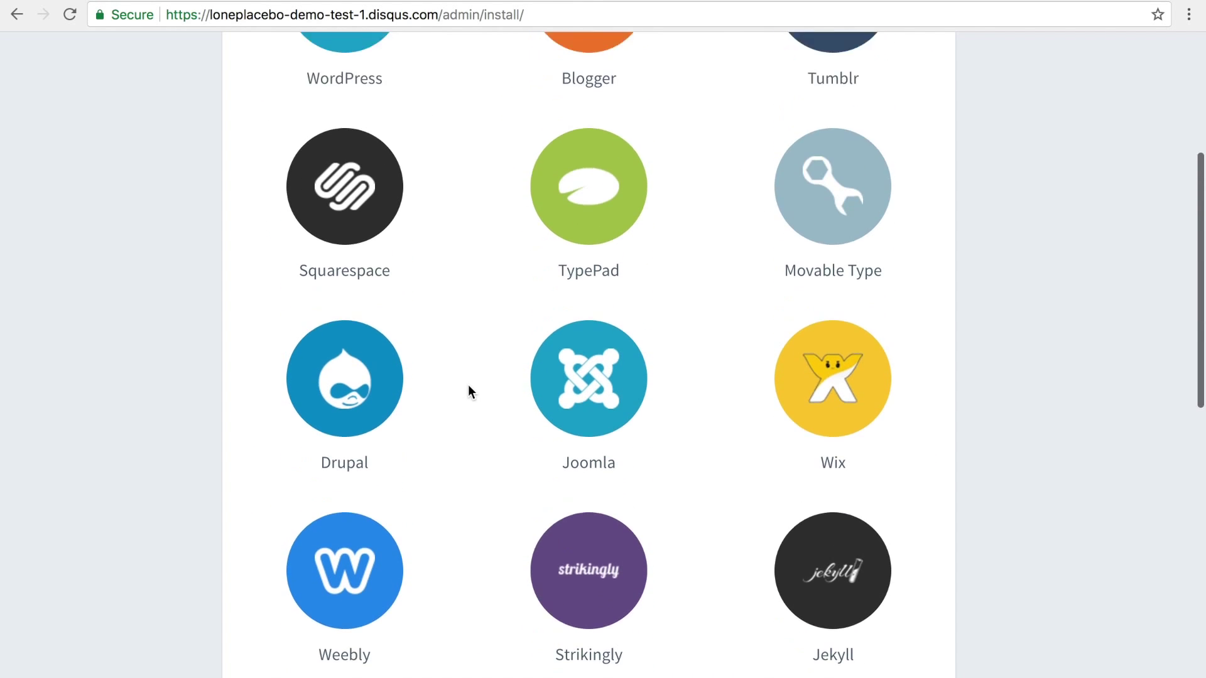
scroll(468, 384, "up", 3)
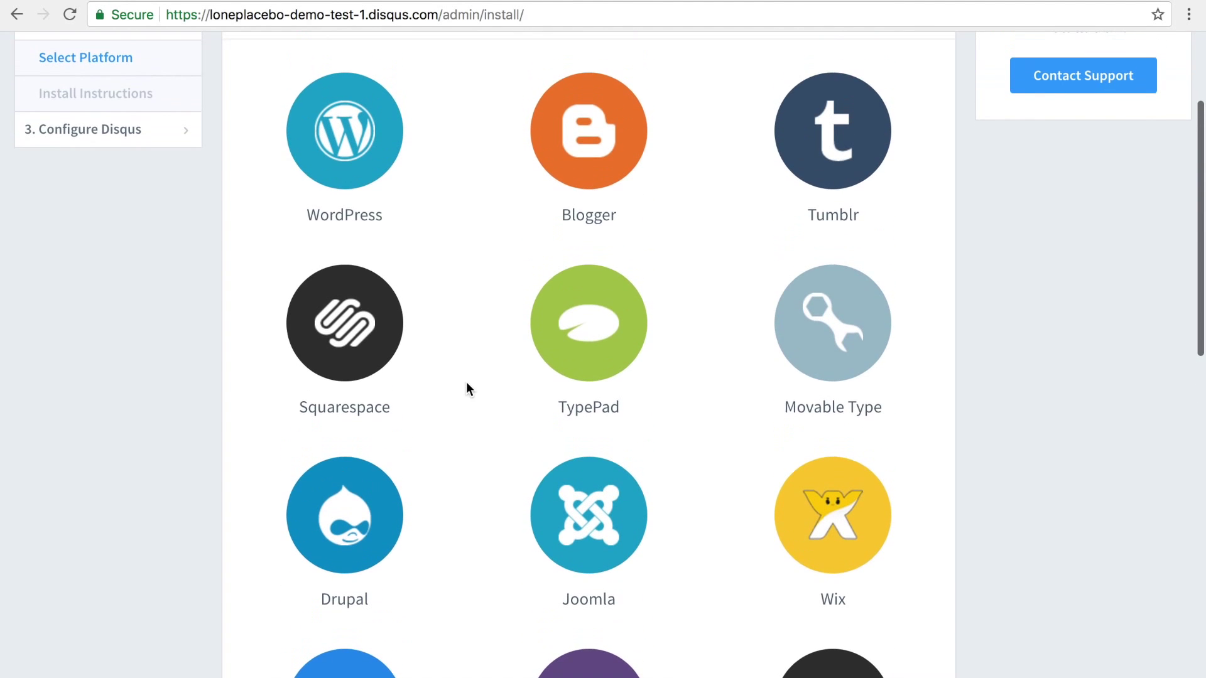
left_click(344, 143)
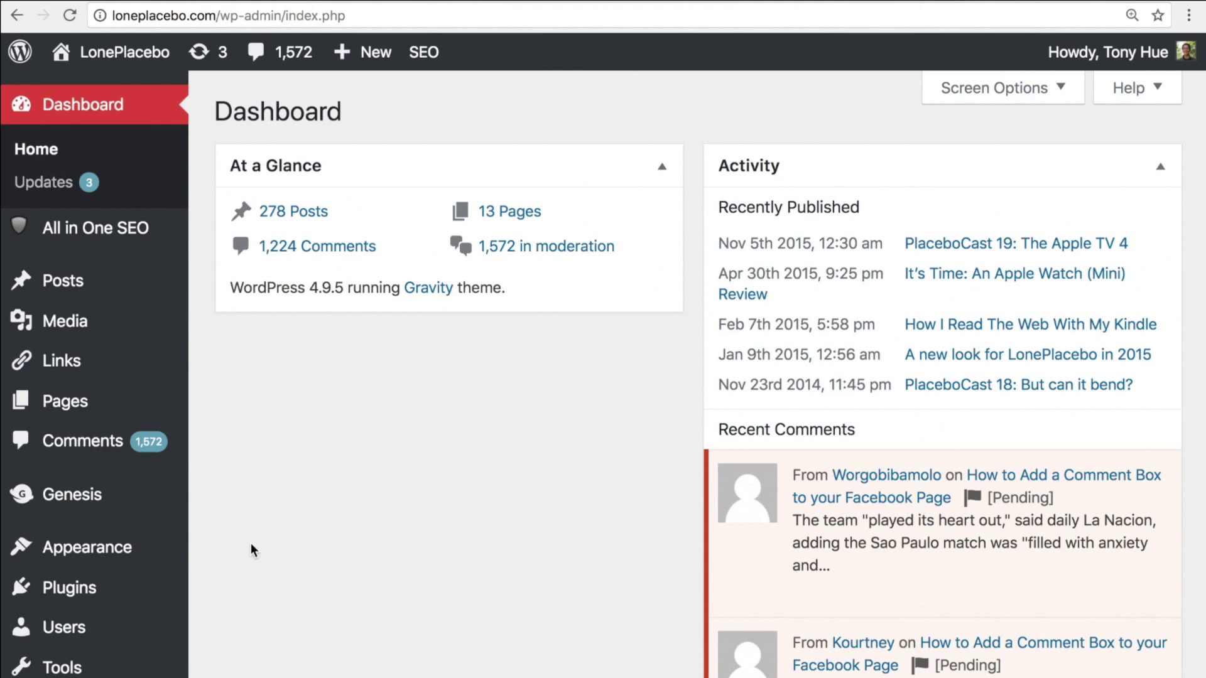
Search the plugin directory for 'disqus' and open the Disqus Comment System details
mouse_move(162, 590)
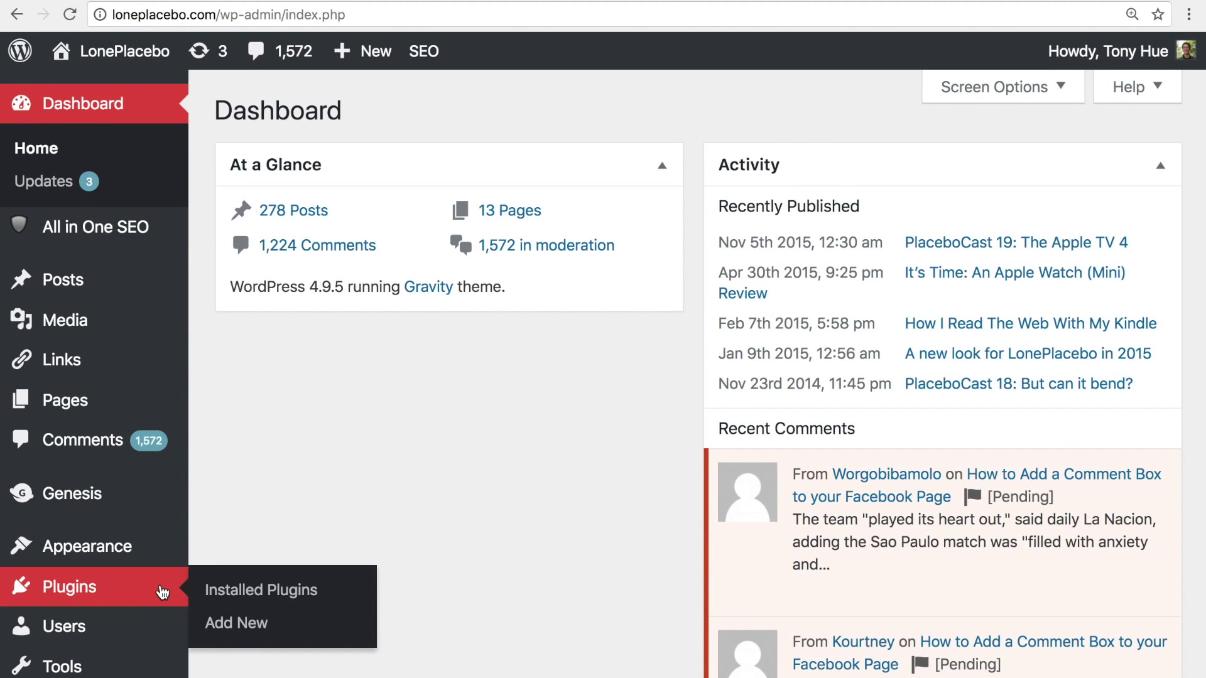
left_click(293, 630)
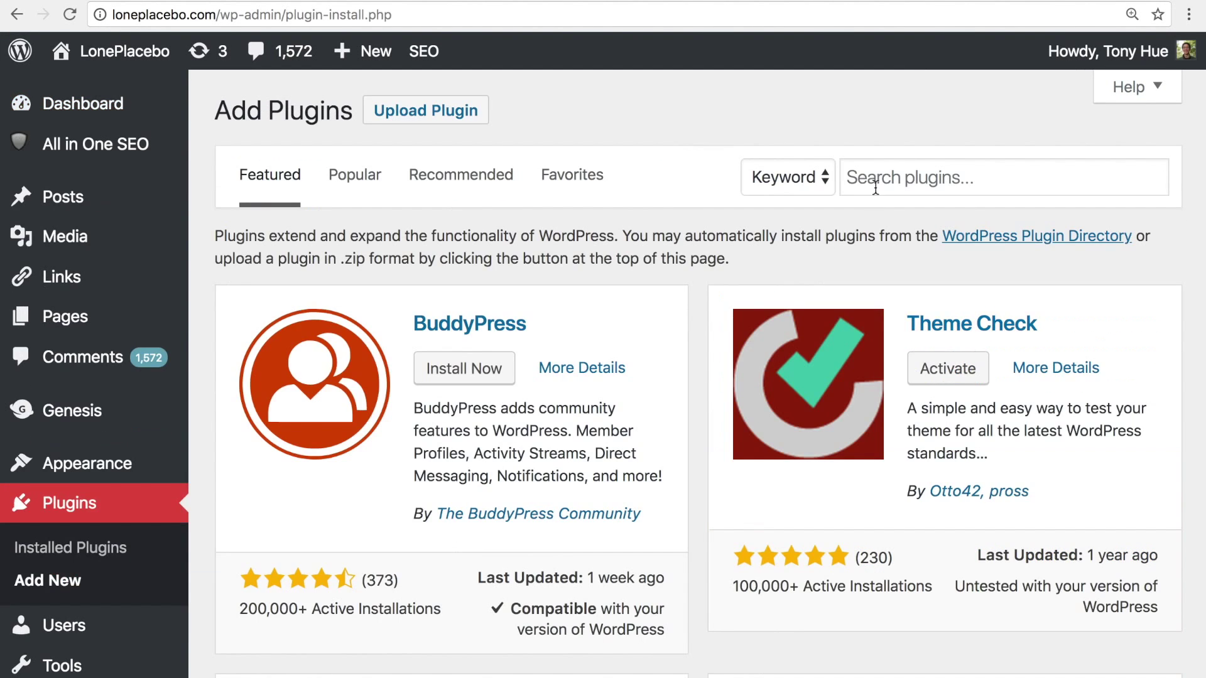
left_click(882, 169)
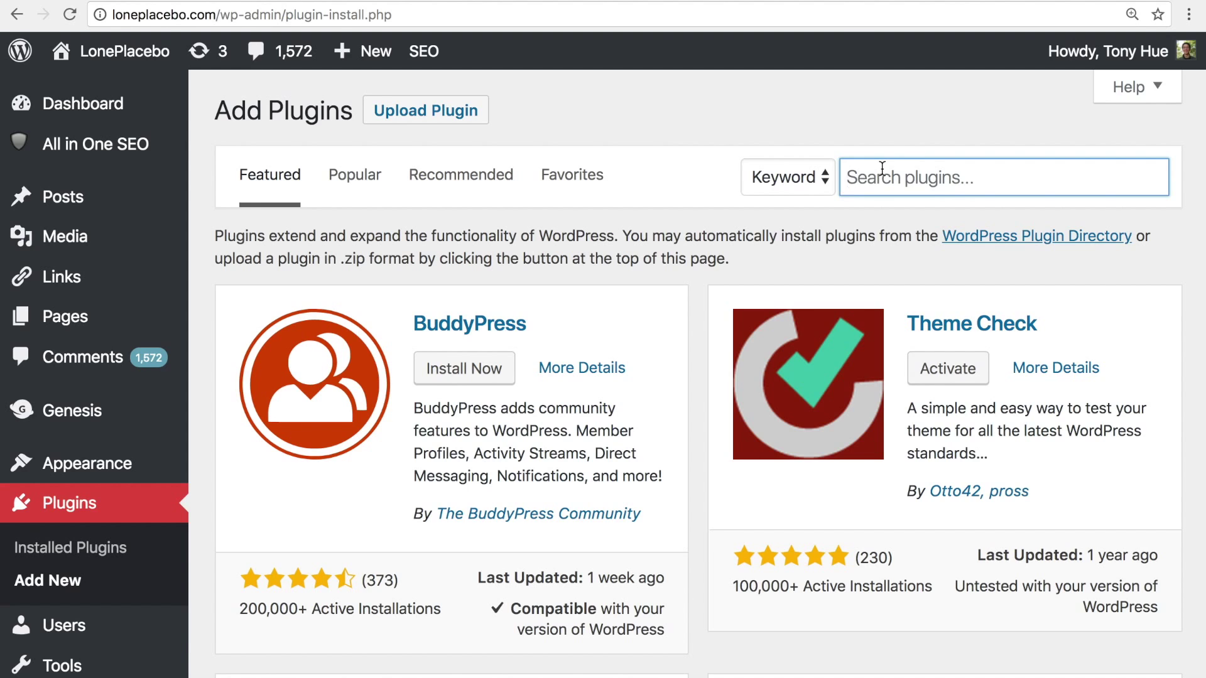
type("disqus")
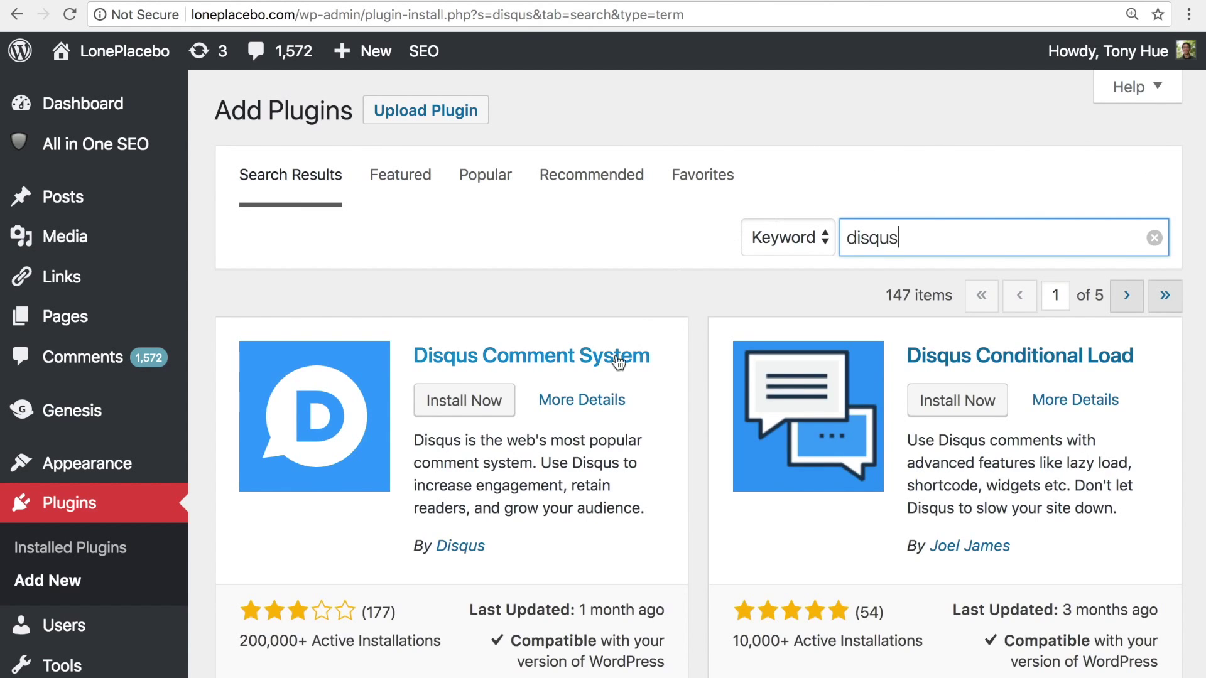
left_click(607, 353)
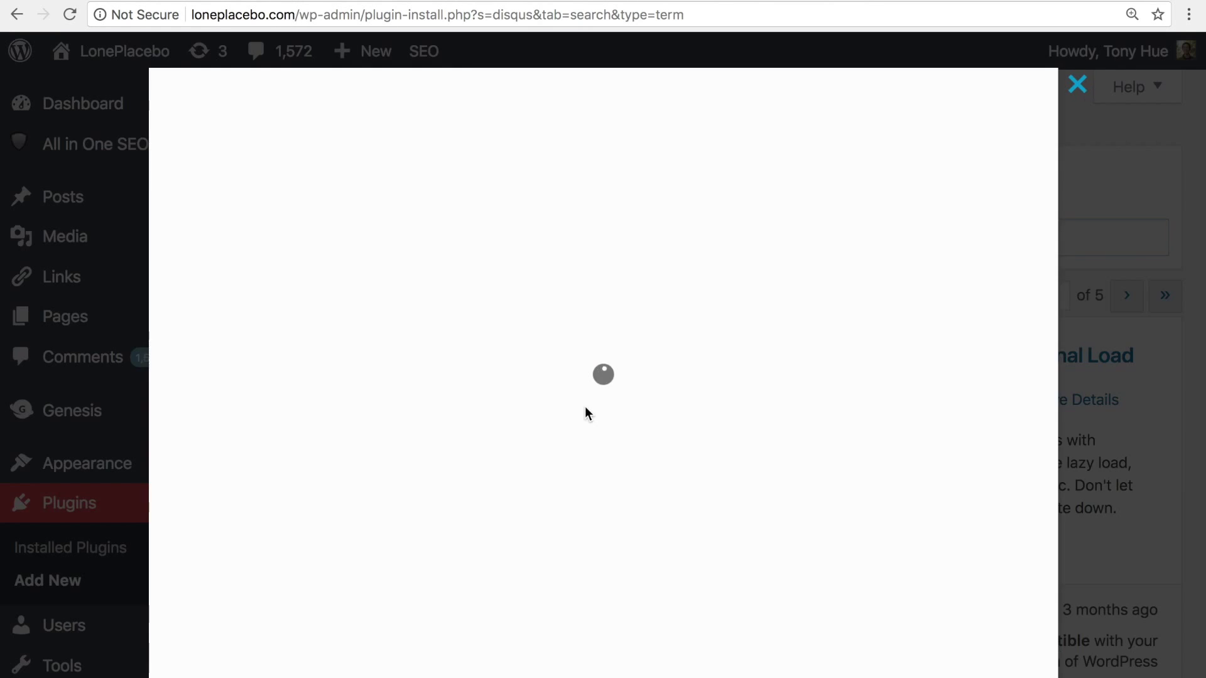
Install the Disqus Comment System plugin version 3.0.15 and activate it
left_click_drag(847, 433, 892, 436)
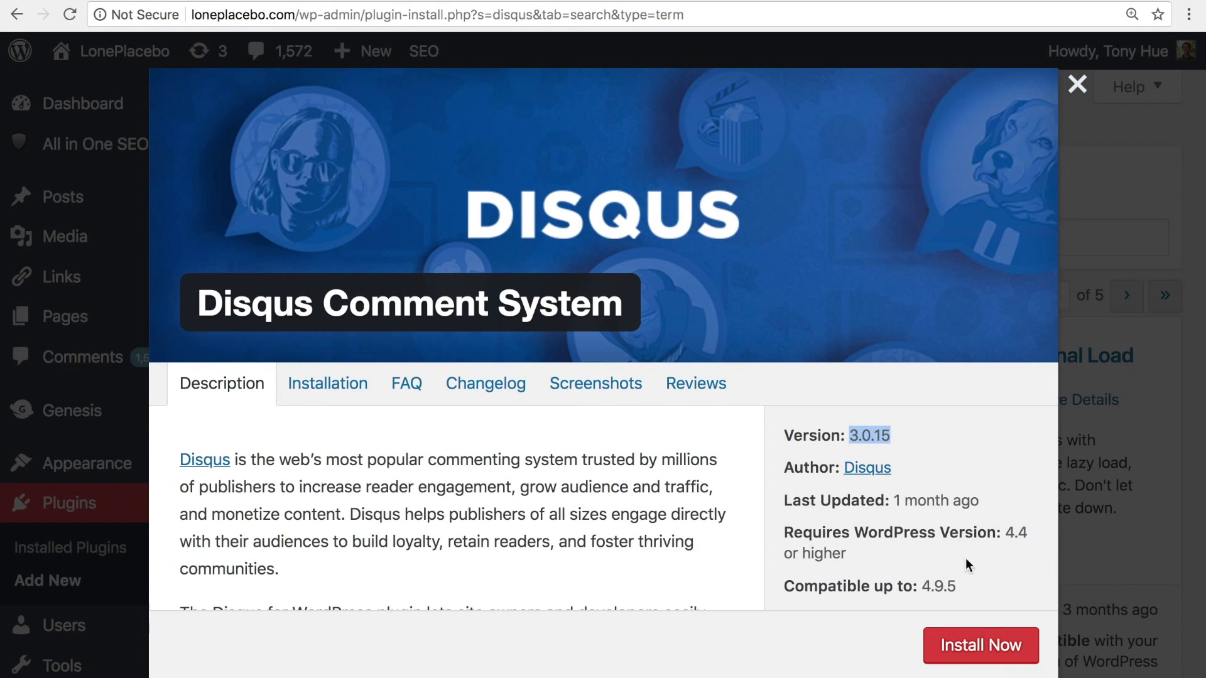
left_click(982, 647)
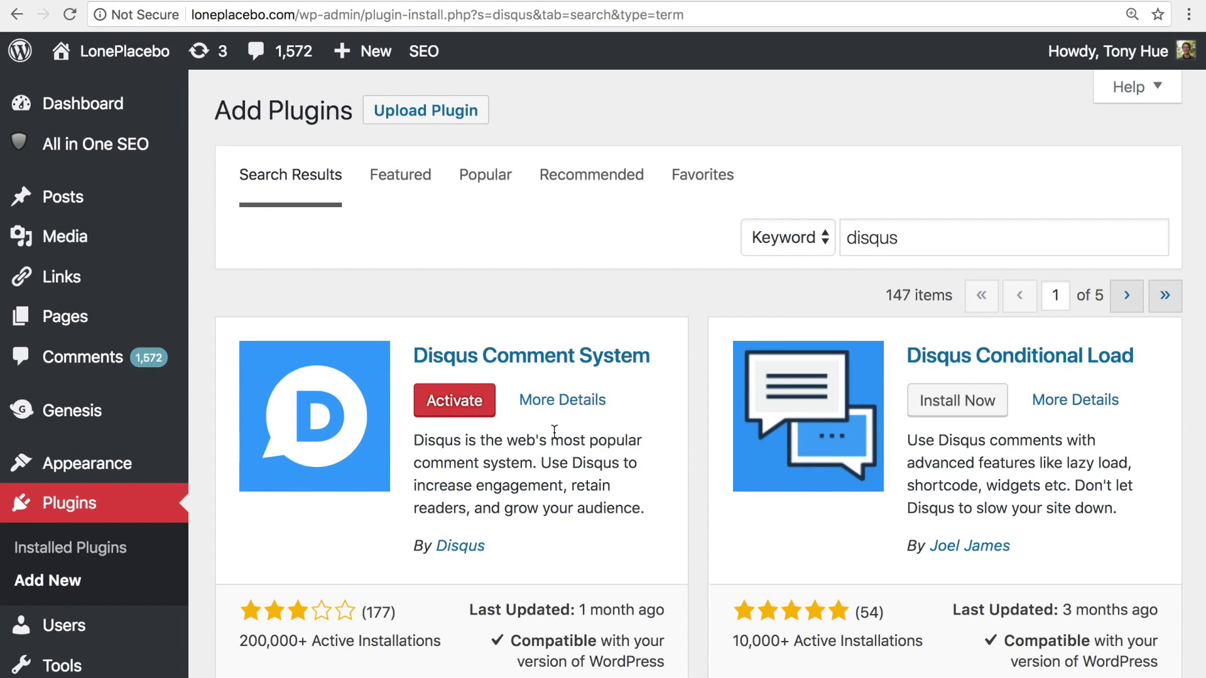
left_click(489, 415)
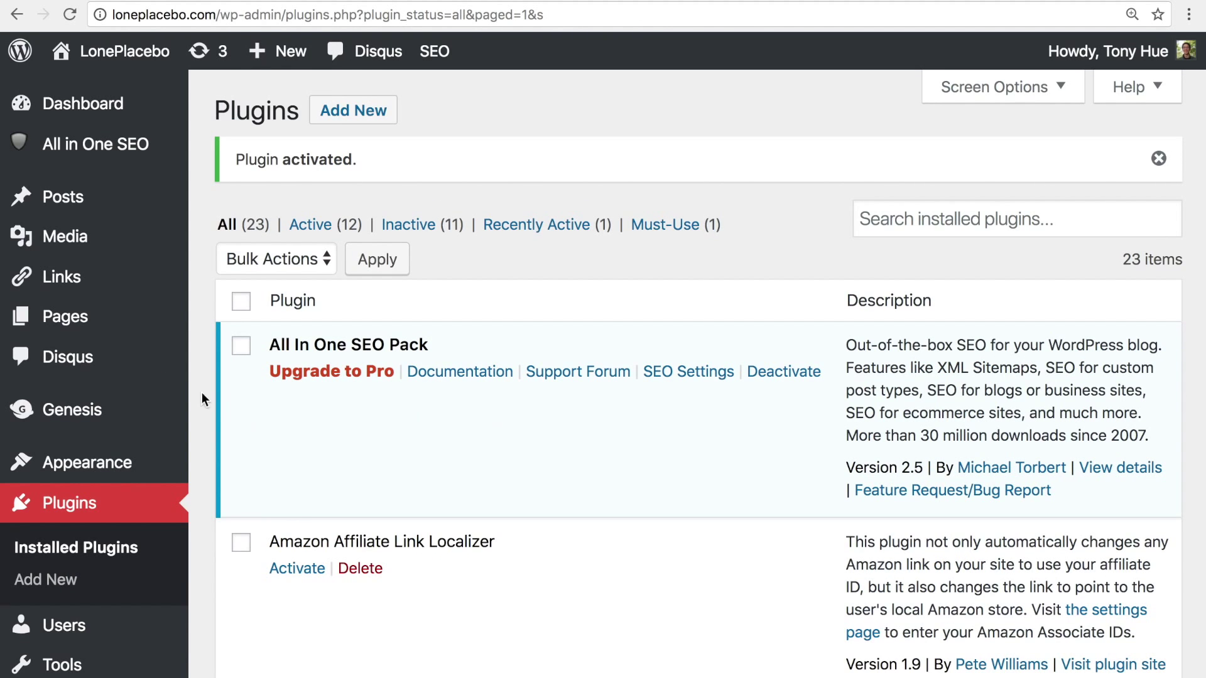
Go to the Disqus page from the WordPress admin sidebar
left_click(160, 369)
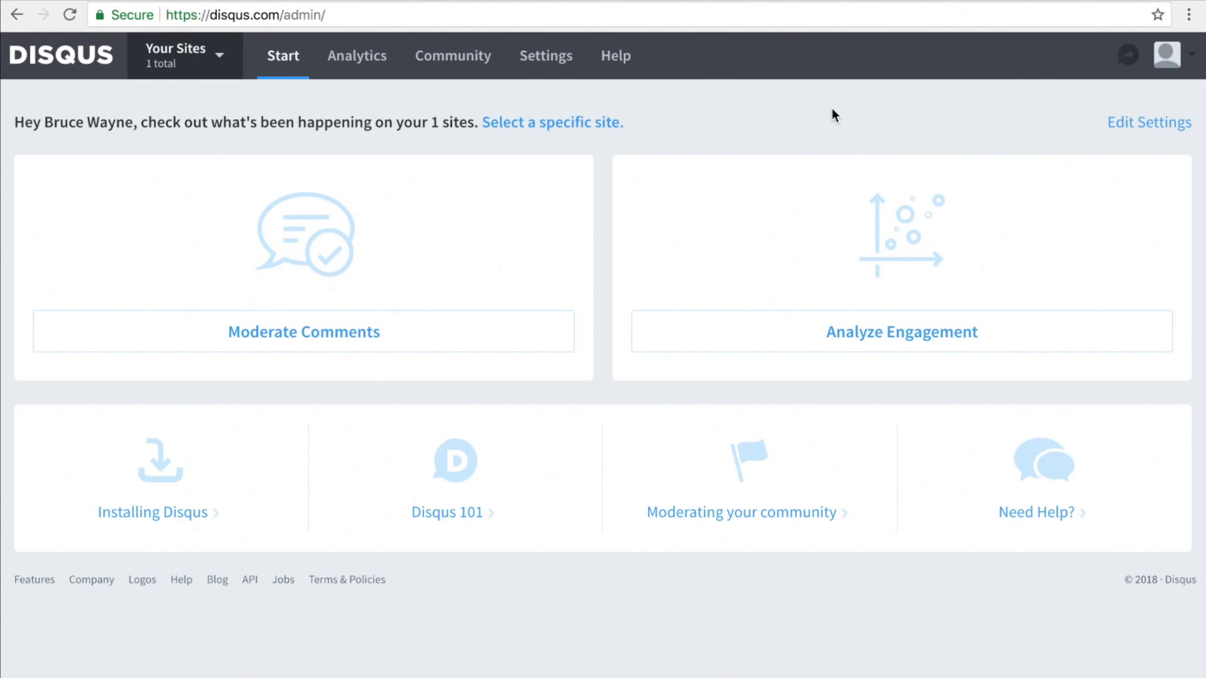
Copy the shortname loneplacebo-demo-test-1 from LonePlacebo Demo Test's Disqus settings
left_click(559, 69)
left_click(601, 237)
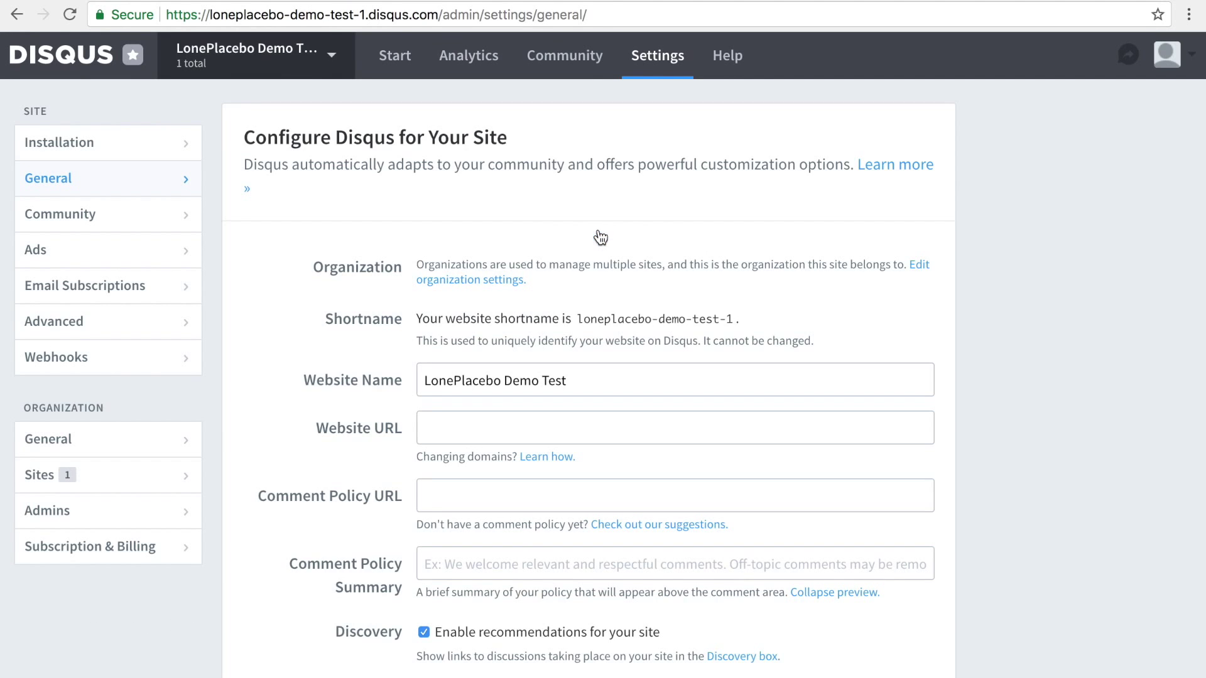
left_click_drag(576, 319, 732, 321)
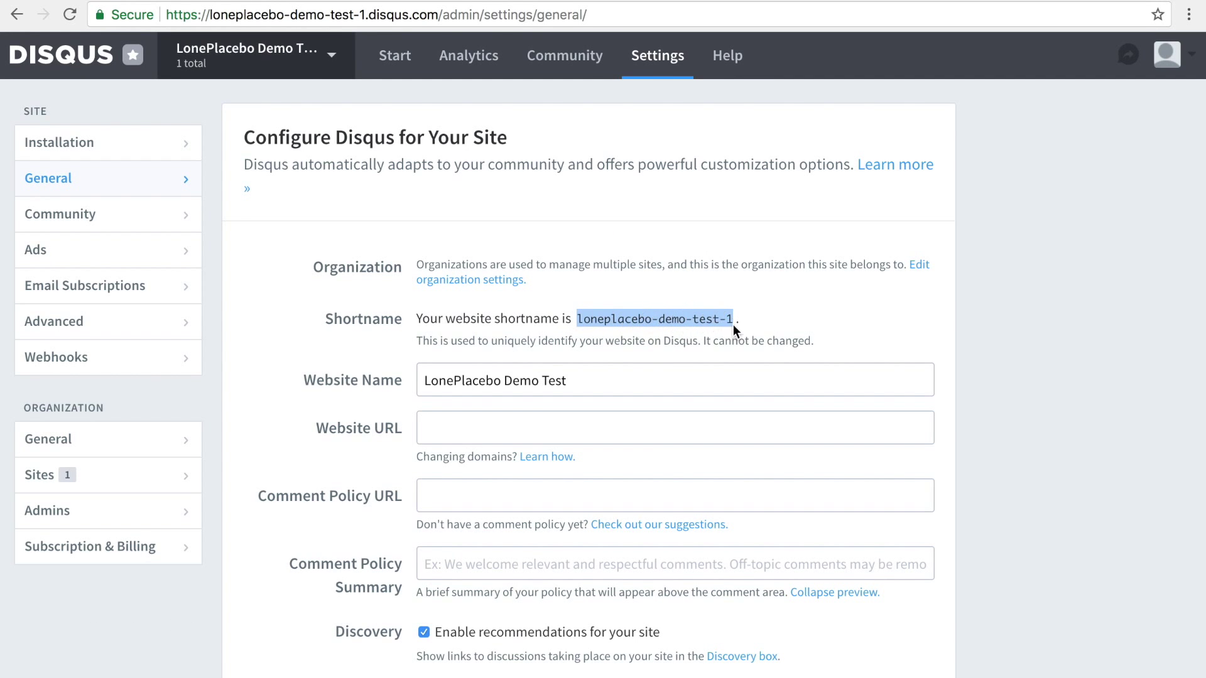
right_click(667, 308)
left_click(702, 350)
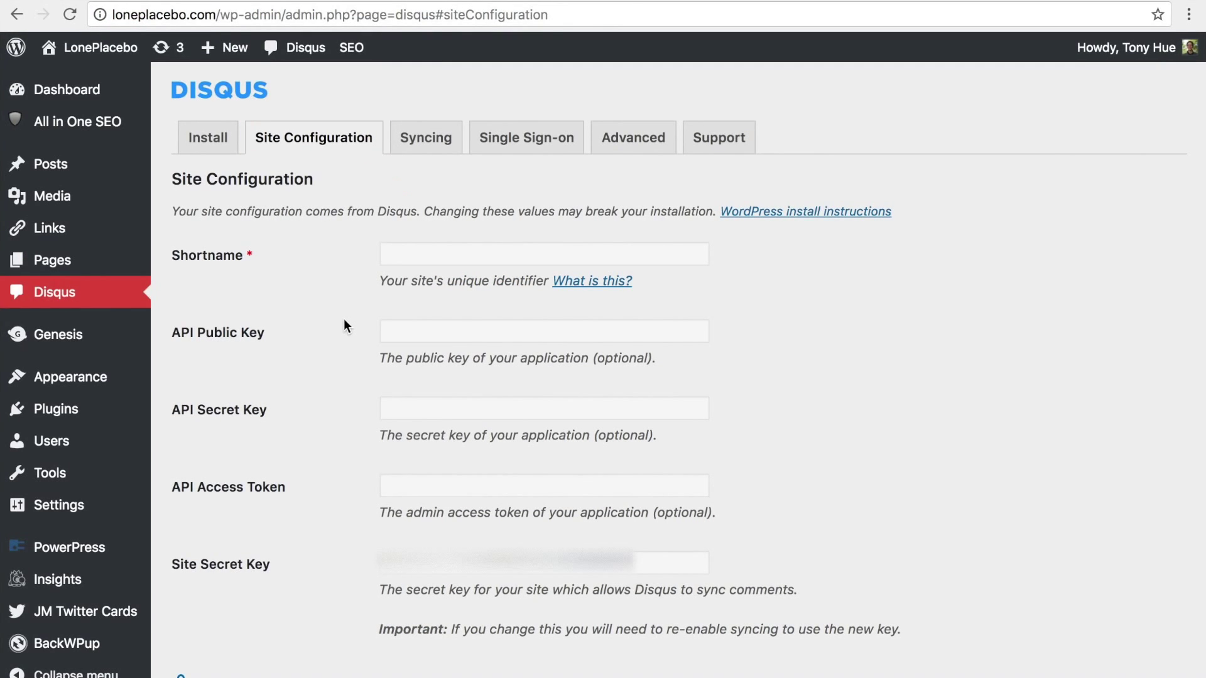
Paste loneplacebo-demo-test-1 into the plugin's Shortname field and save the site configuration
scroll(344, 324, "down", 2)
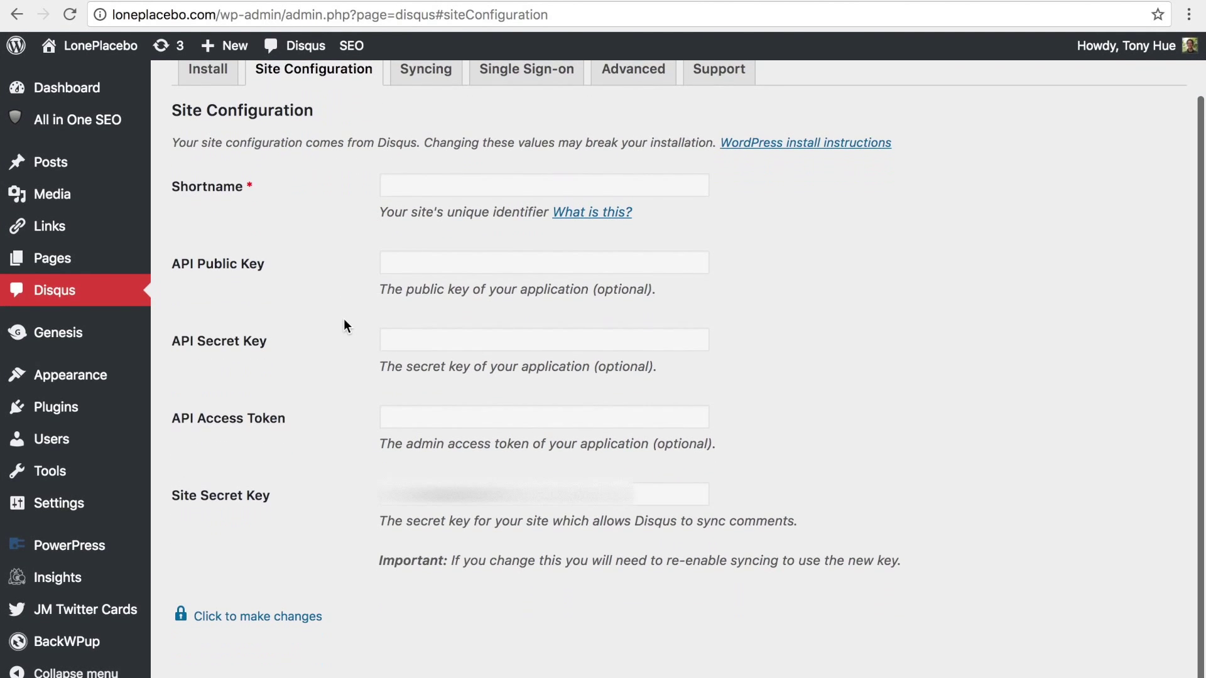
left_click(290, 618)
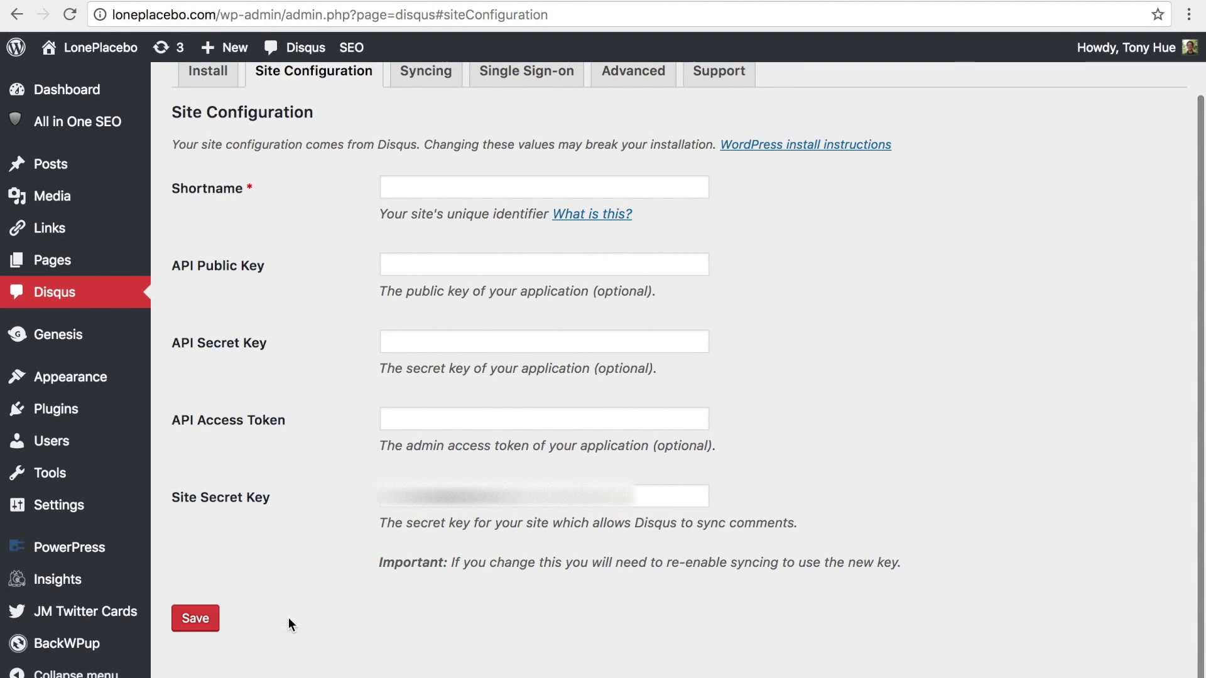
left_click(436, 192)
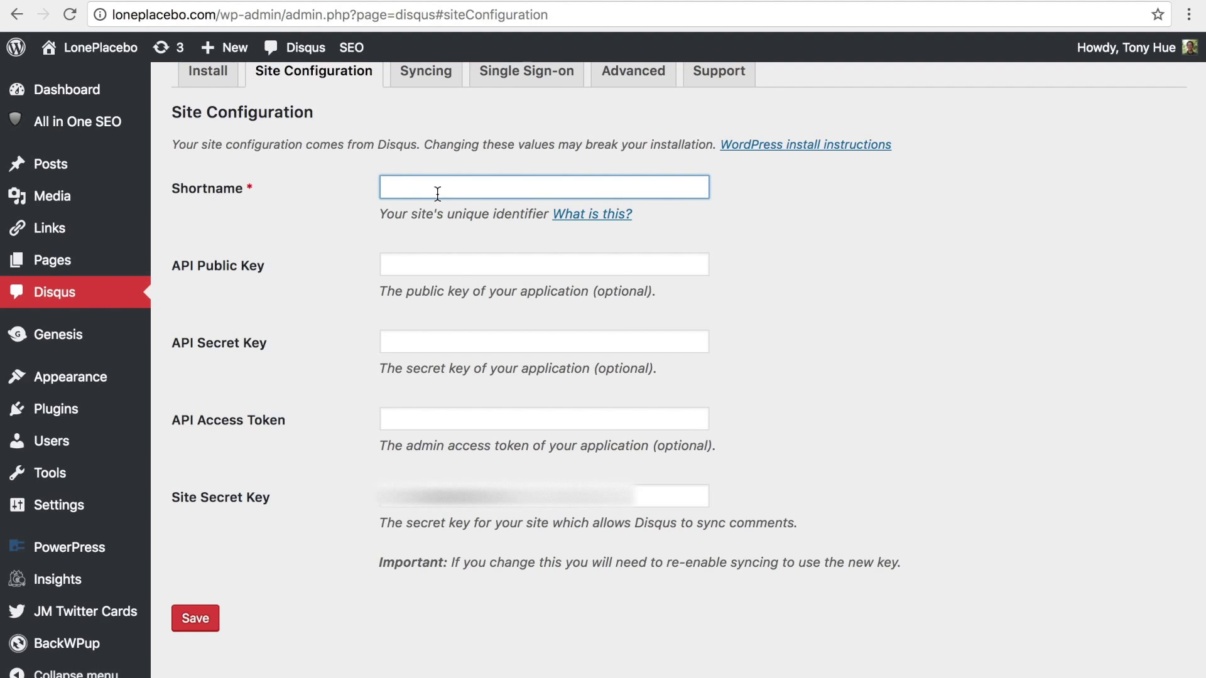
right_click(438, 190)
left_click(468, 285)
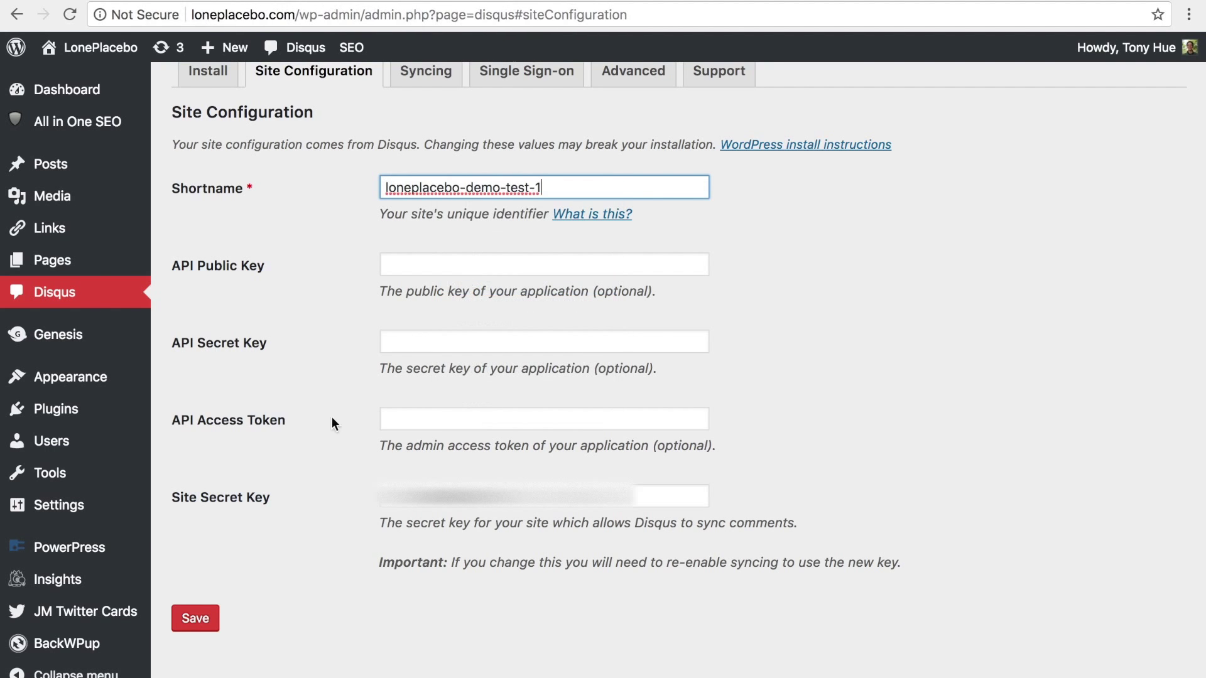
left_click(195, 618)
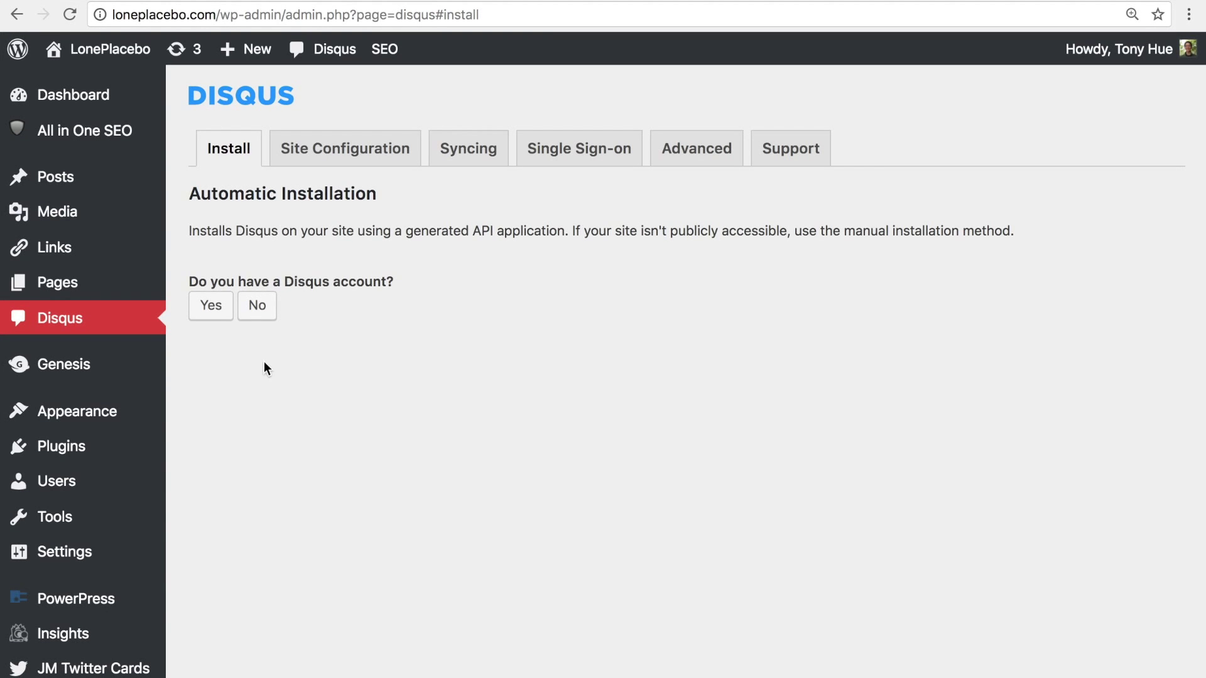
Confirm an existing Disqus account, copy the sync token, and go to Disqus's WordPress installation page
left_click(218, 319)
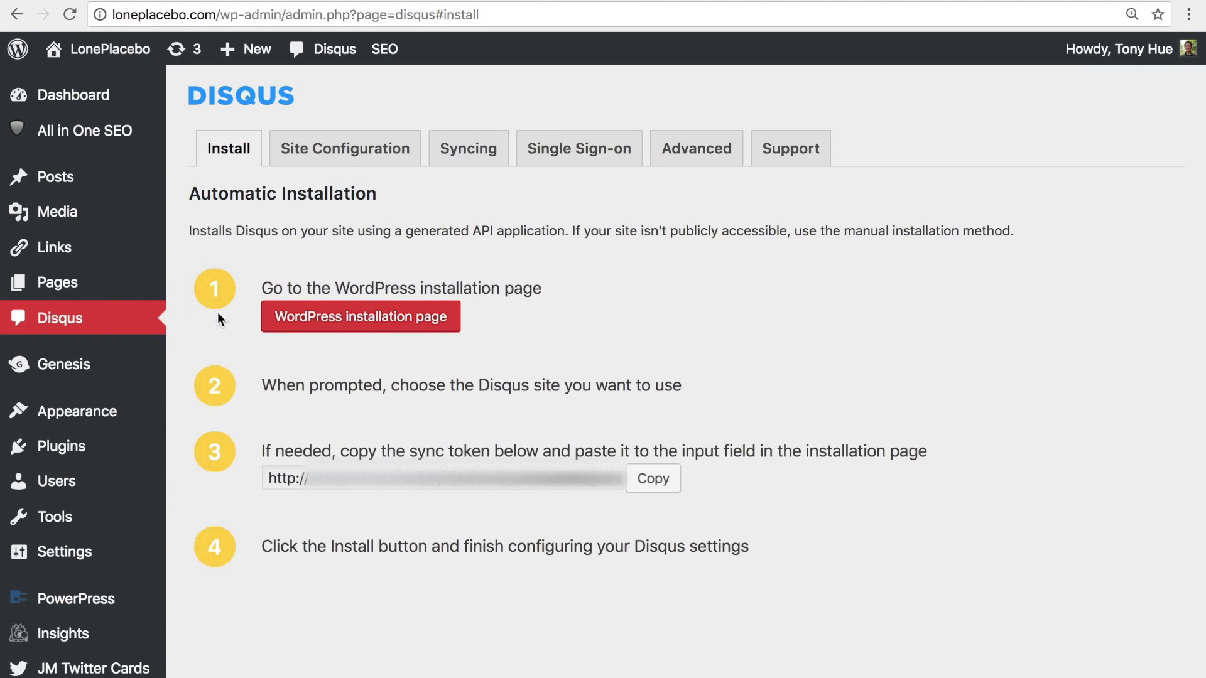
left_click(647, 489)
left_click(439, 324)
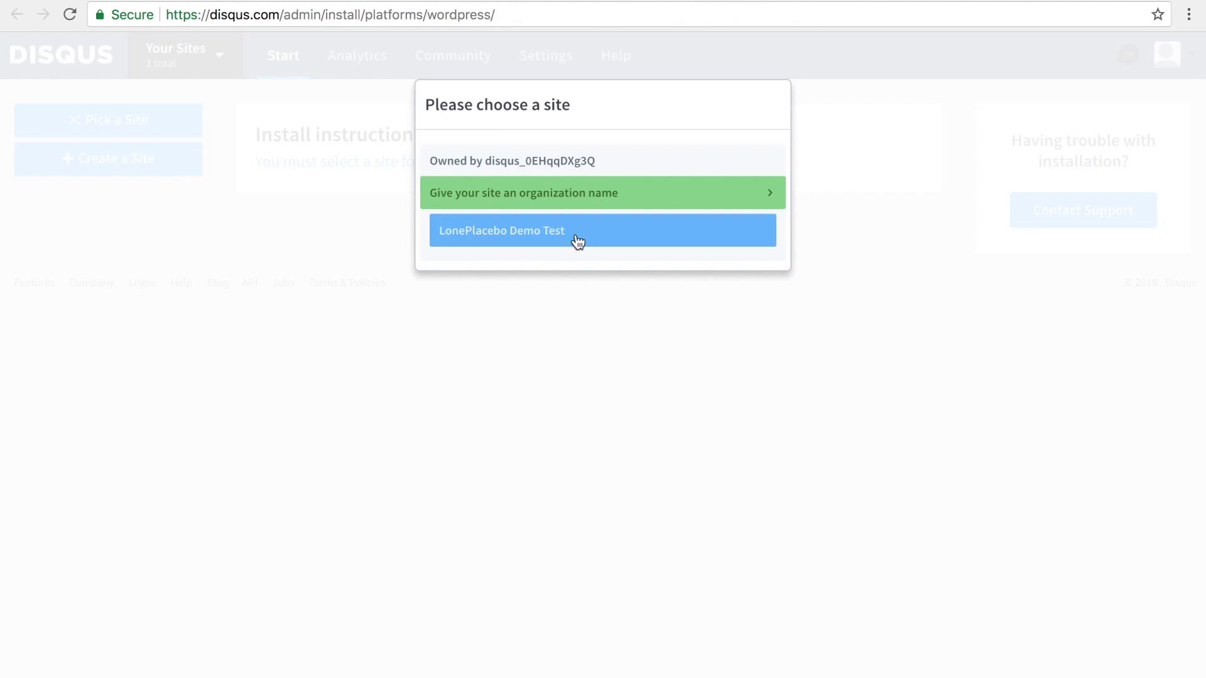
Install Disqus on LonePlacebo Demo Test using the pasted sync token, then continue to configuration
left_click(580, 239)
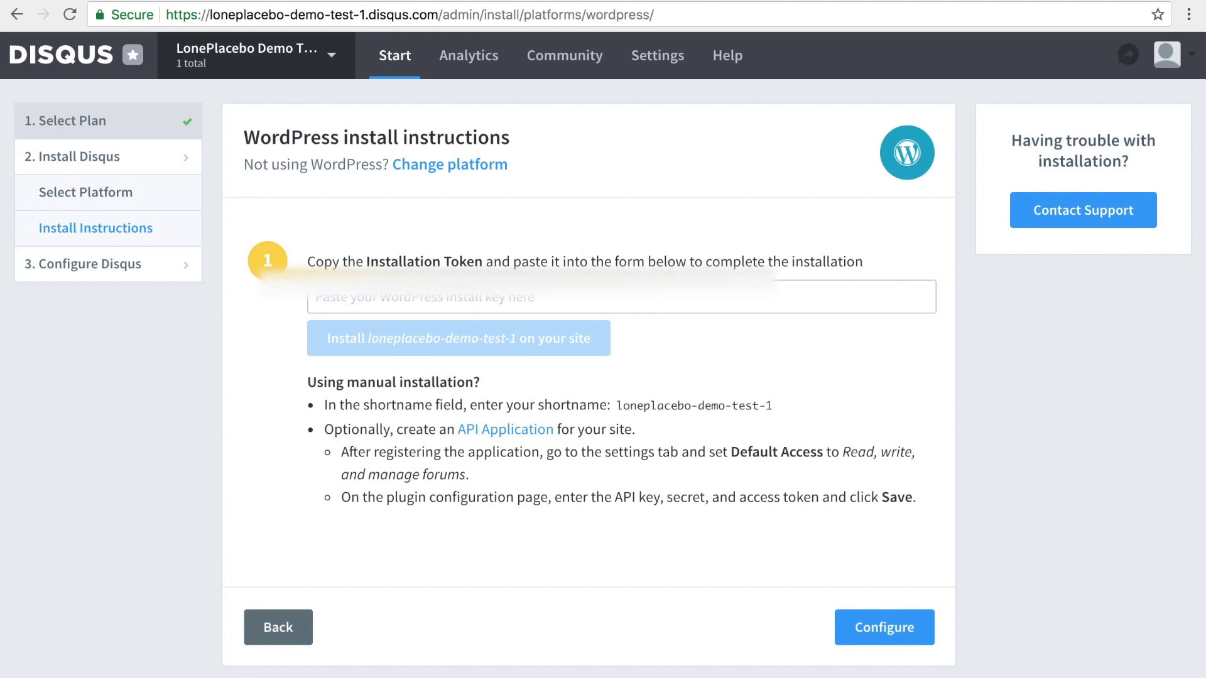
left_click(589, 302)
right_click(587, 300)
left_click(642, 384)
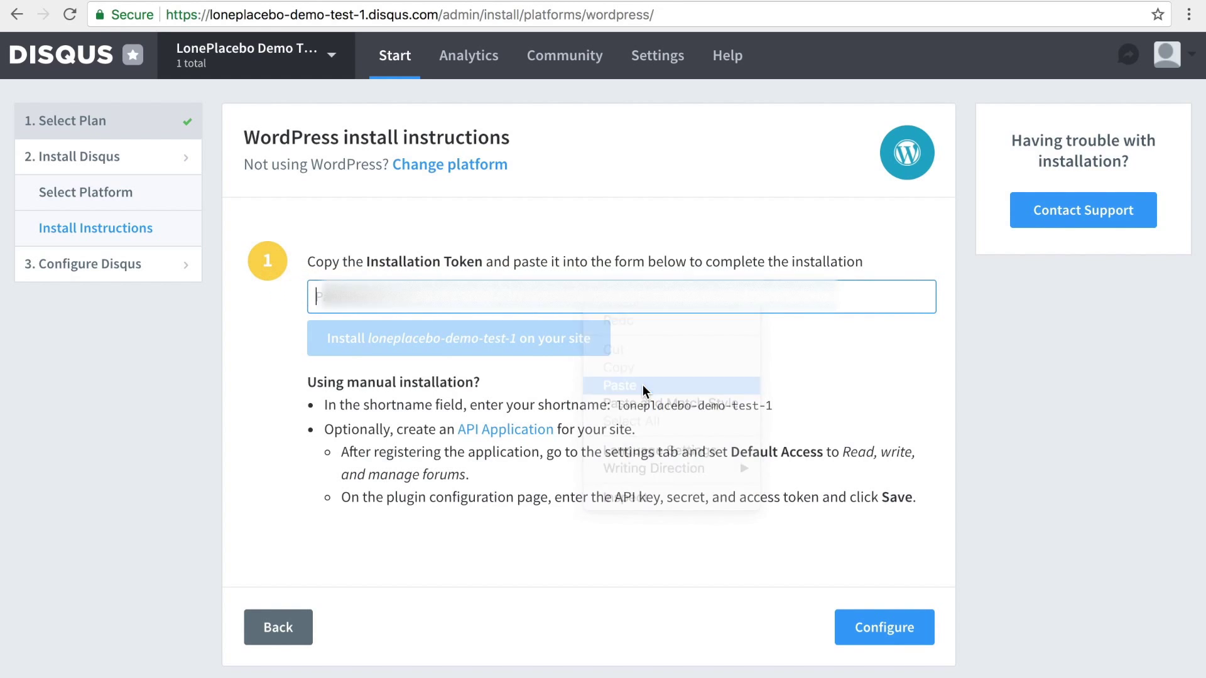
left_click(586, 347)
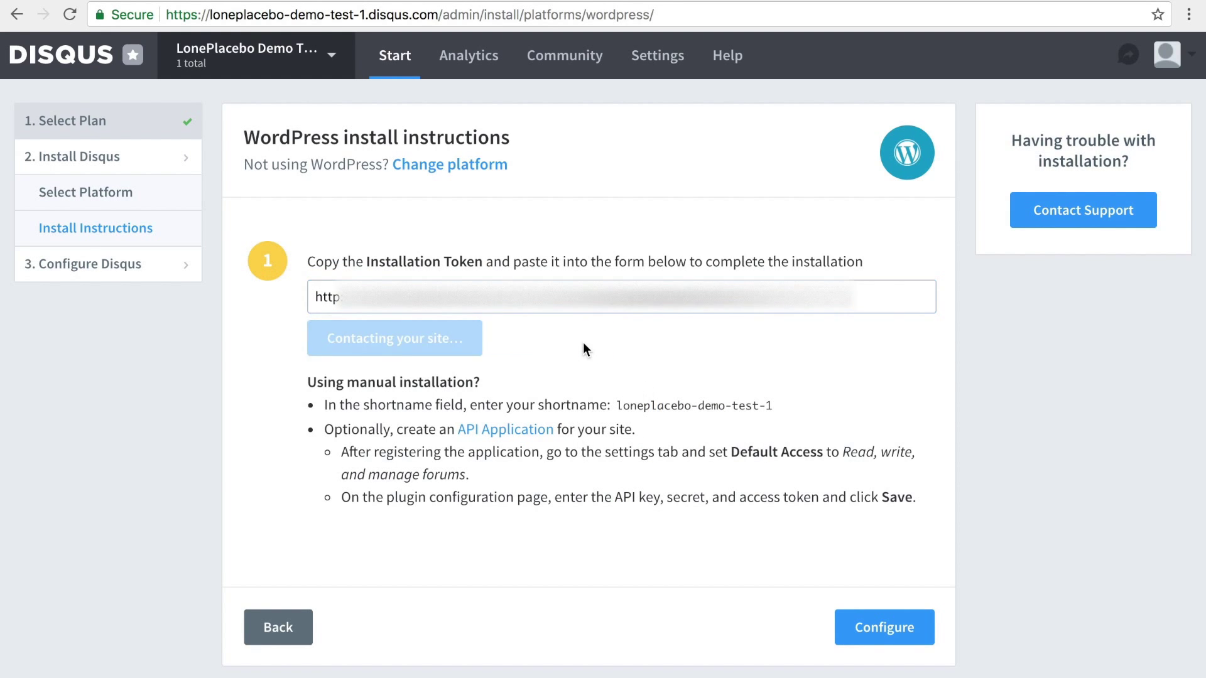
left_click(875, 349)
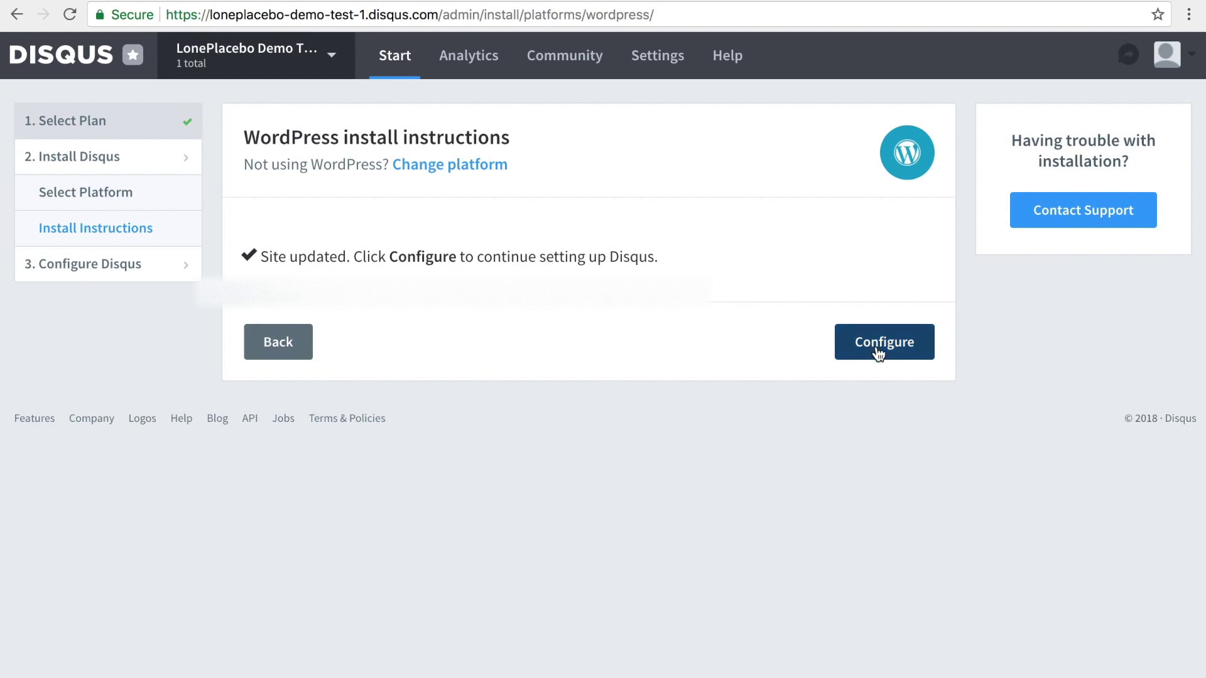
scroll(877, 347, "down", 1)
scroll(877, 347, "down", 3)
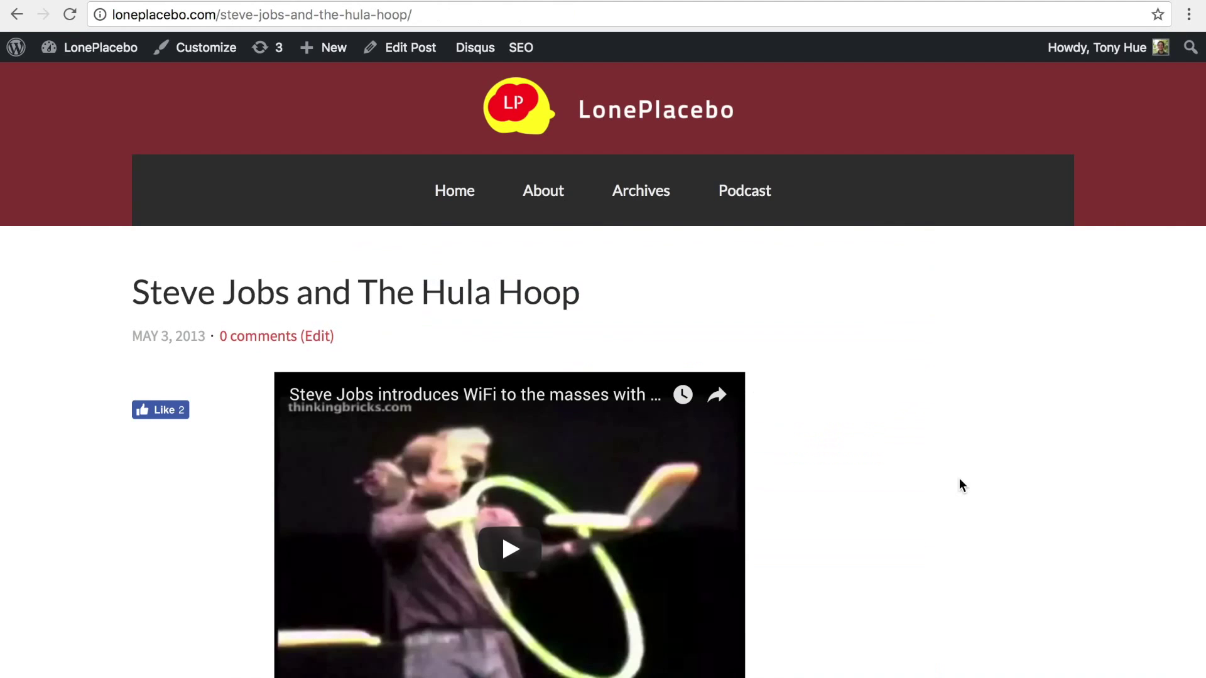
Scroll down the Steve Jobs and The Hula Hoop post and enter 'I'm Batman!' in the Disqus box
scroll(959, 480, "down", 15)
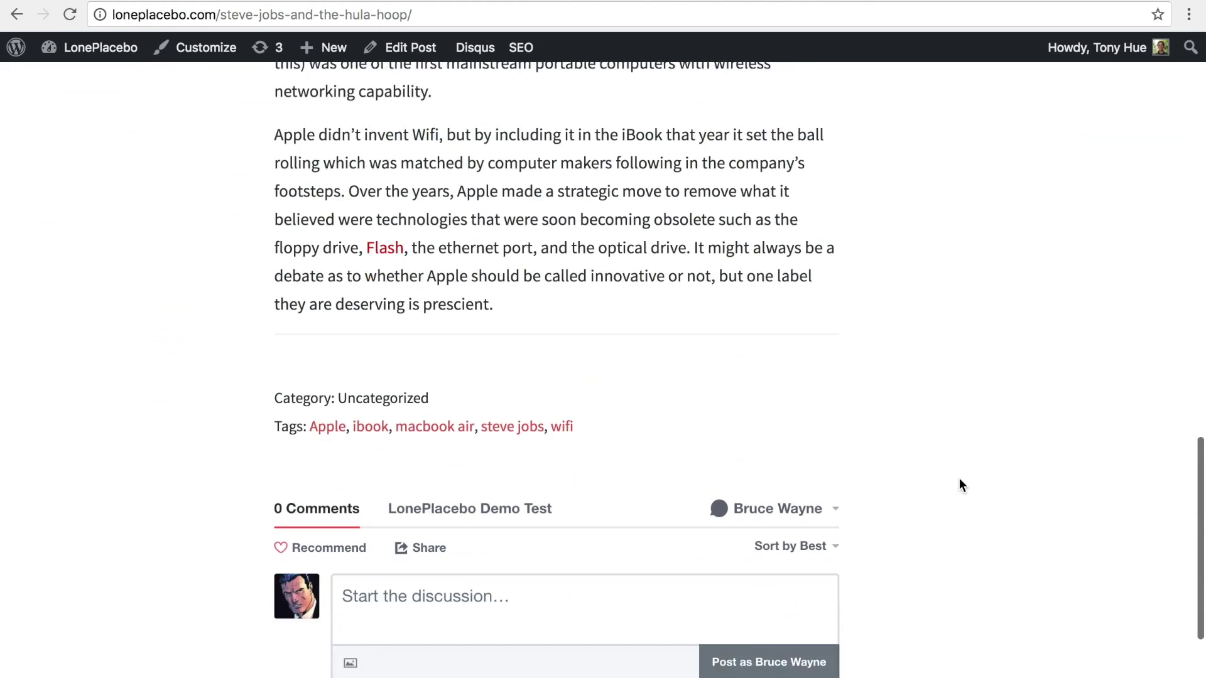
scroll(959, 484, "down", 4)
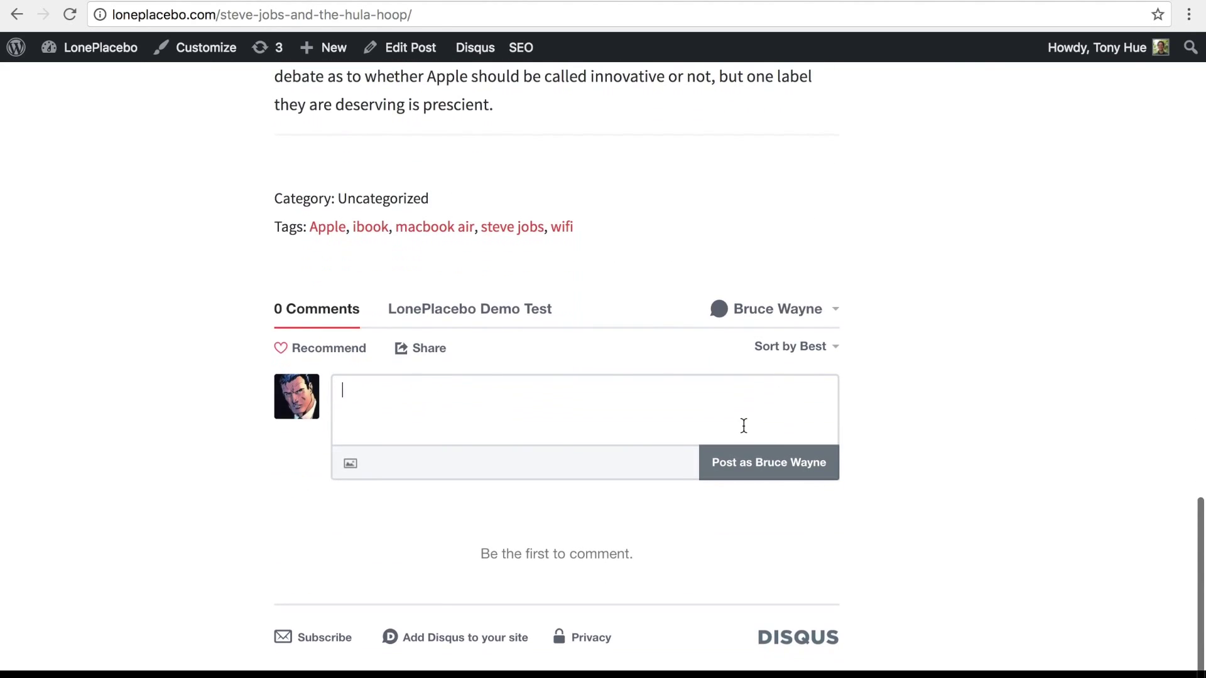
type("I'm Batman!")
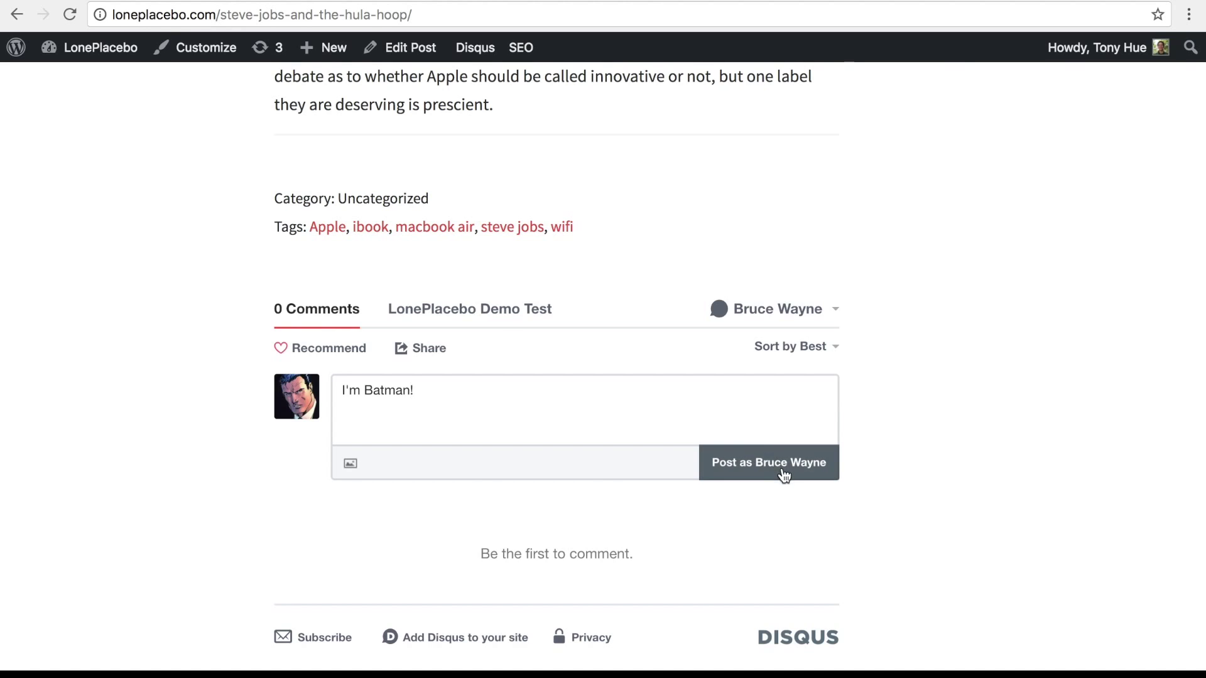